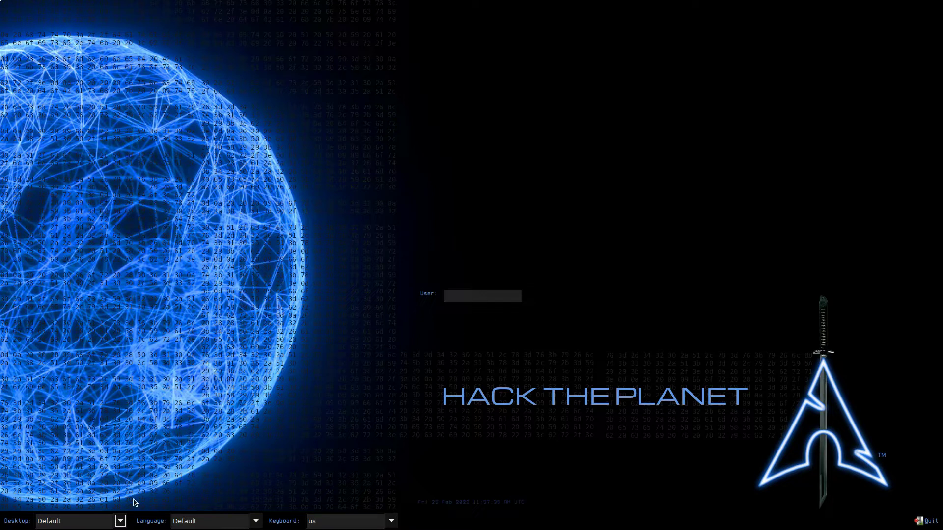
On the LXDM screen, choose the gb keyboard layout and fluxbox as the desktop session.
{"action": "left_click", "coordinate": [120, 521]}
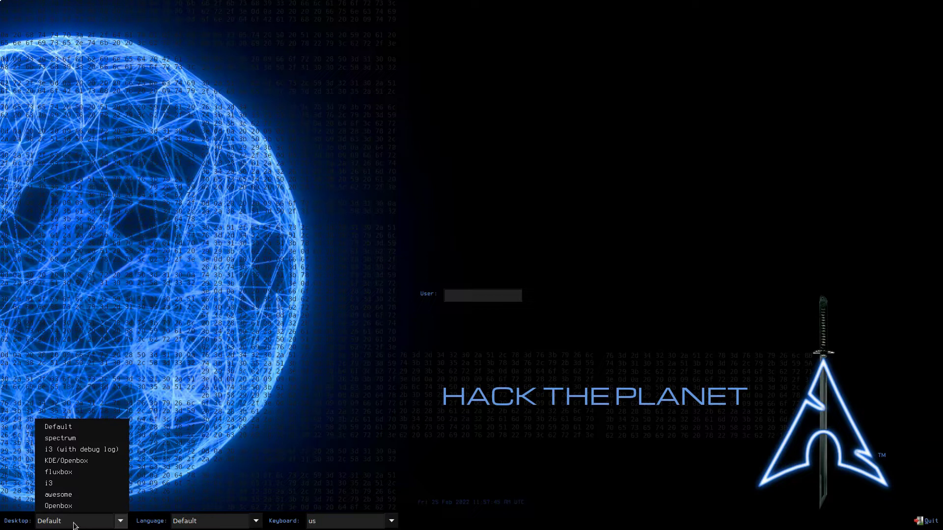
{"action": "left_click", "coordinate": [227, 392]}
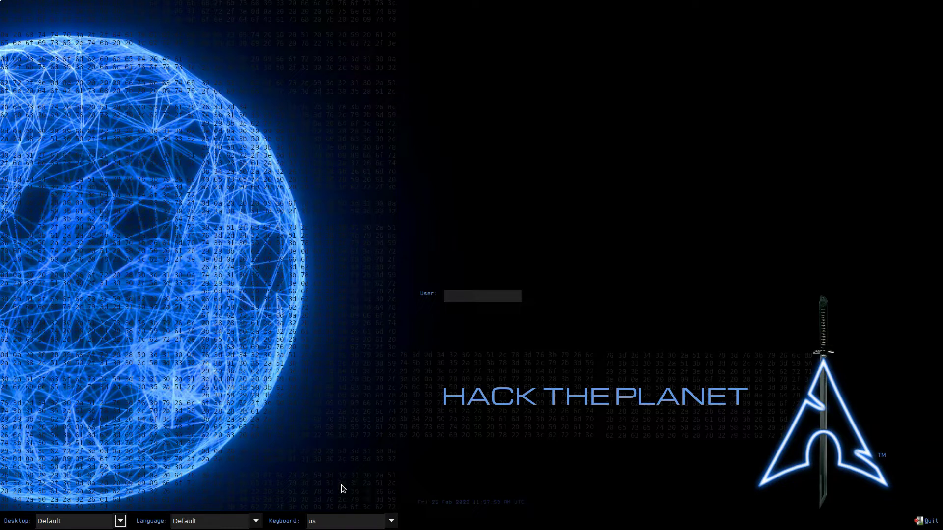
{"action": "left_click", "coordinate": [391, 521]}
{"action": "scroll", "coordinate": [399, 305], "scroll_direction": "up", "scroll_amount": 1}
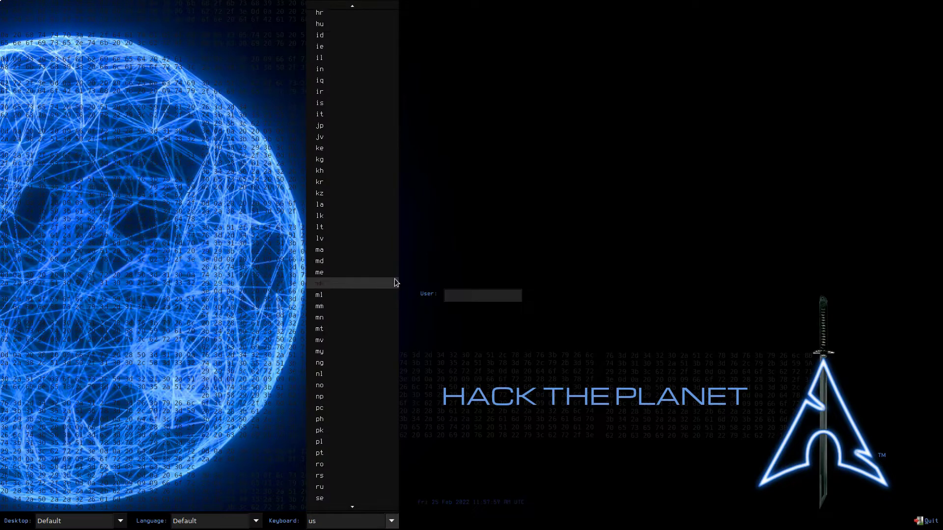
{"action": "scroll", "coordinate": [327, 36], "scroll_direction": "up", "scroll_amount": 2}
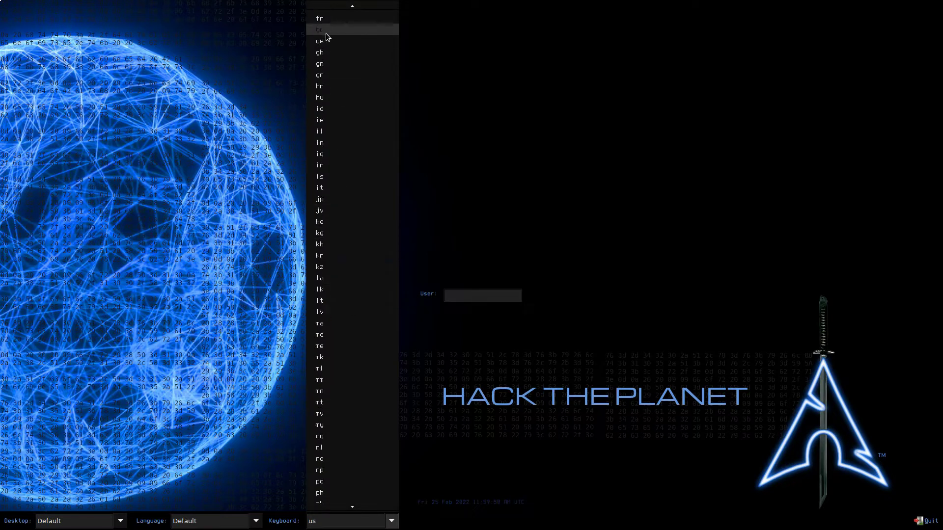
{"action": "left_click", "coordinate": [326, 30]}
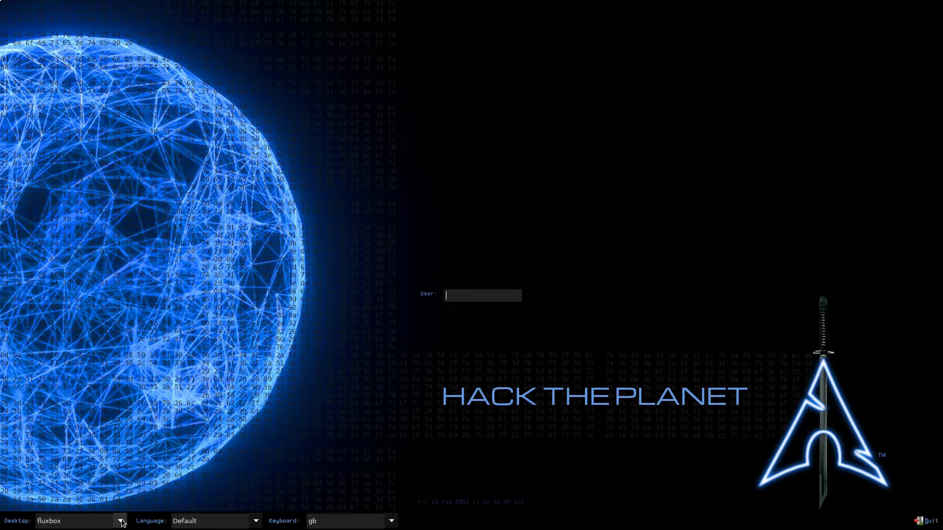
{"action": "left_click", "coordinate": [121, 521]}
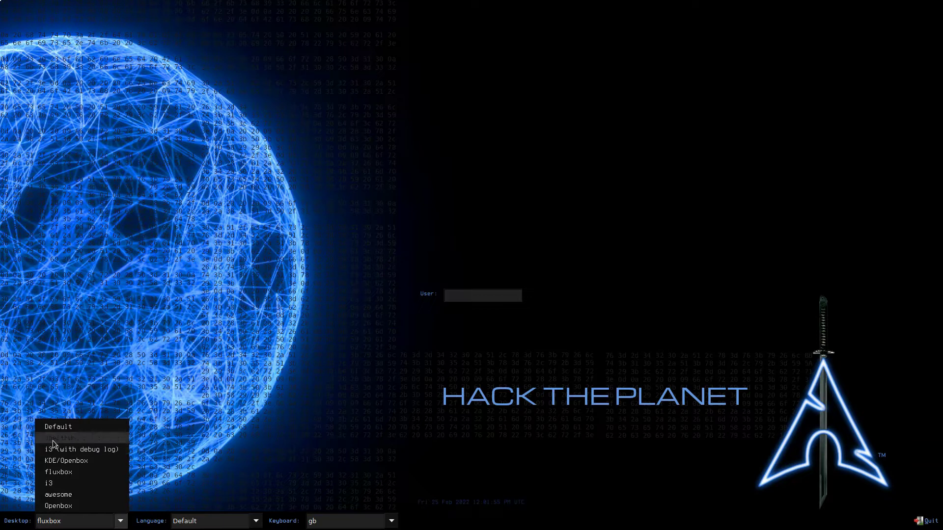
{"action": "left_click", "coordinate": [80, 472]}
Log in as root with the root password.
{"action": "left_click", "coordinate": [452, 298]}
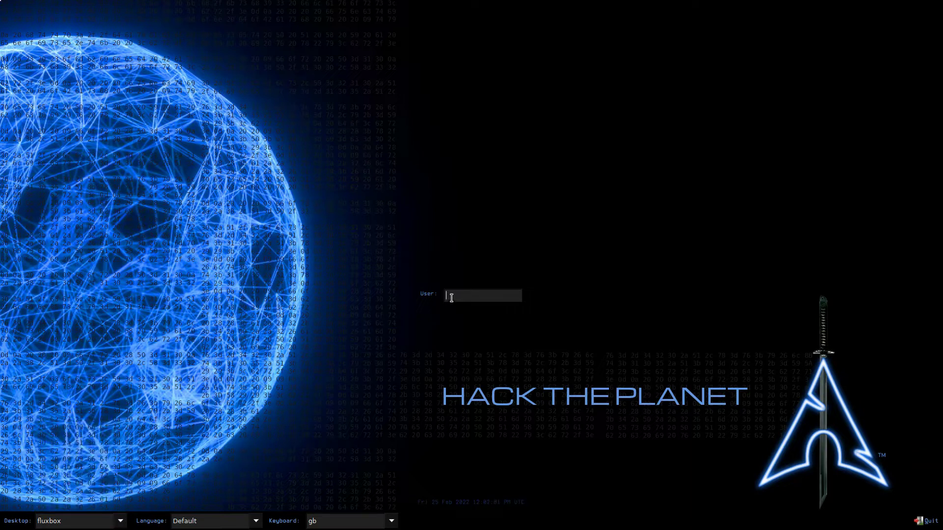
{"action": "type", "text": "root"}
{"action": "key", "text": "Return"}
{"action": "type", "text": "blackarch"}
{"action": "key", "text": "Return"}
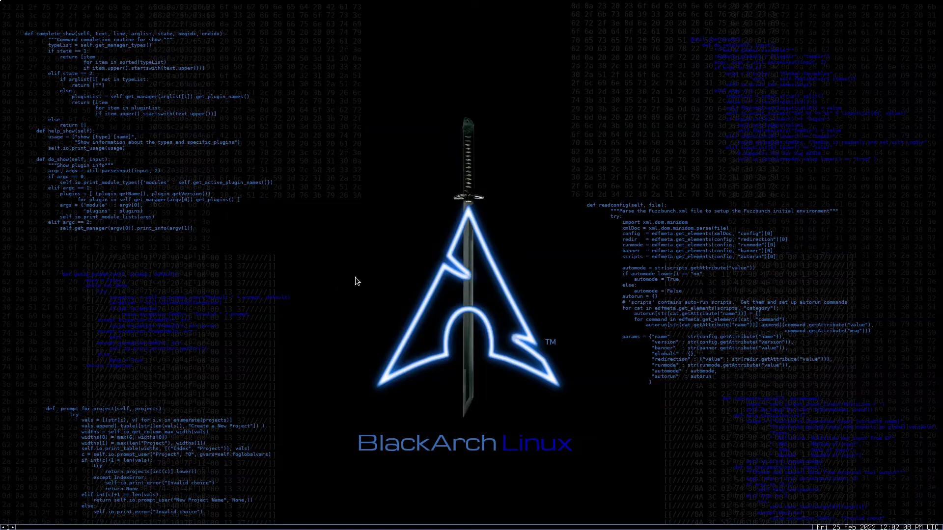
Open an enlarged green root terminal and enter pacman -S xfce4 xfce4-goodies without running it.
{"action": "right_click", "coordinate": [324, 114]}
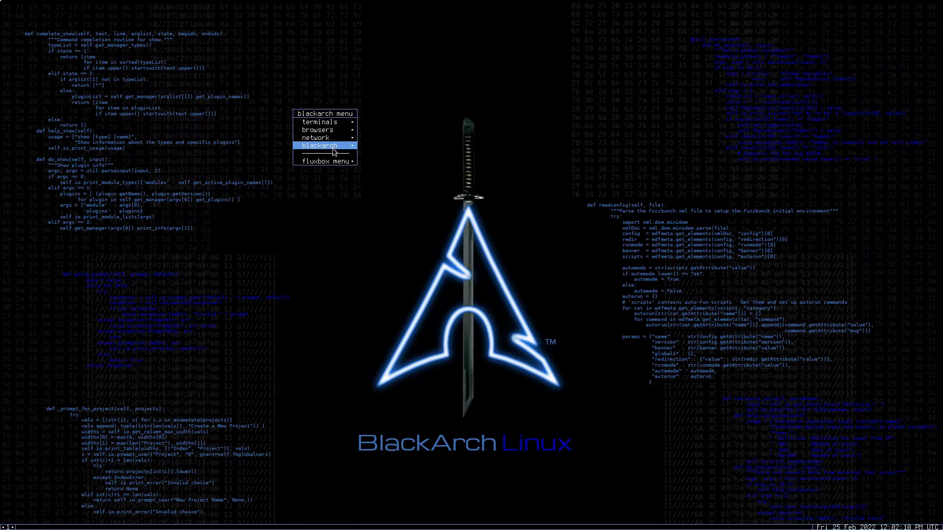
{"action": "mouse_move", "coordinate": [336, 123]}
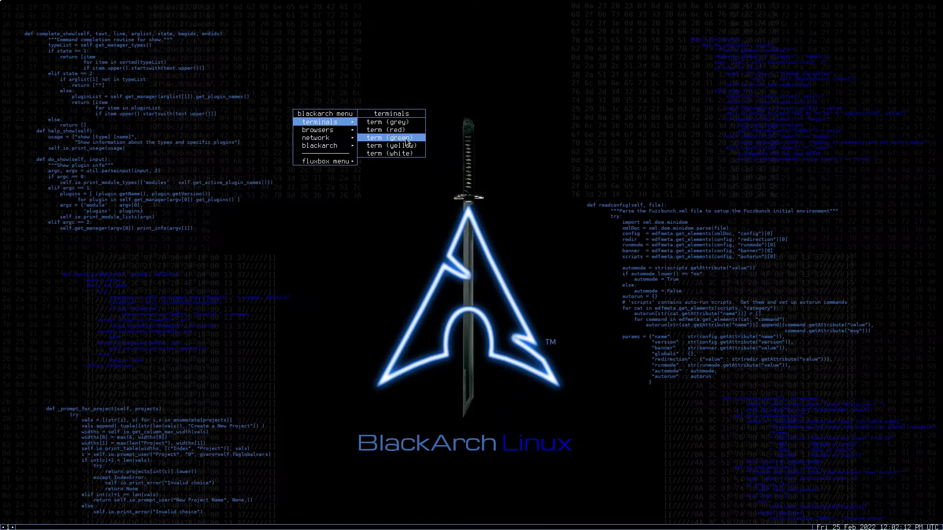
{"action": "left_click", "coordinate": [391, 138]}
{"action": "left_click_drag", "start_coordinate": [314, 196], "coordinate": [553, 396]}
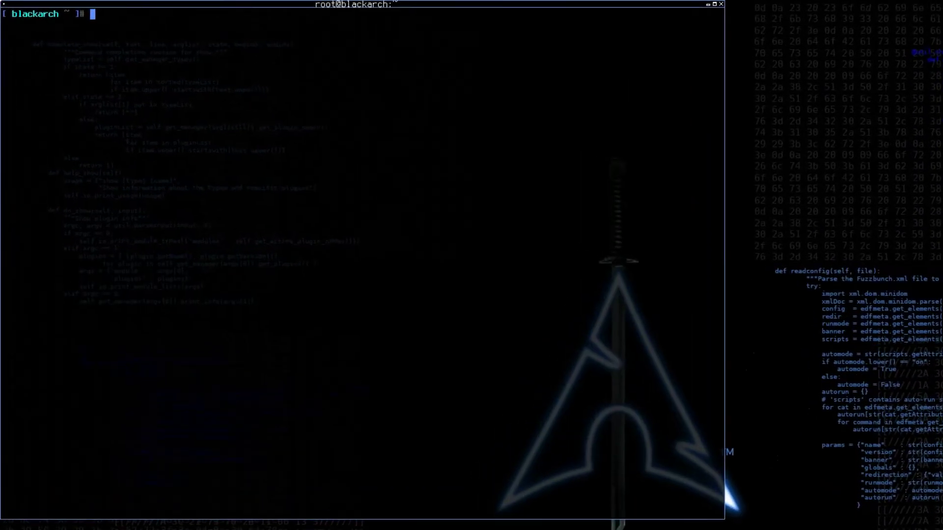
{"action": "type", "text": "pacman -S xfce4 xfce4-goodies"}
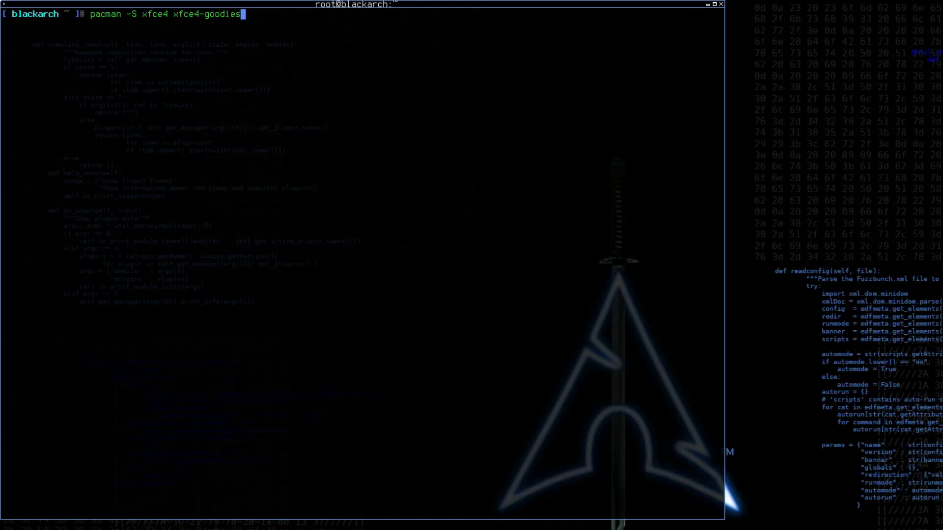
Run the xfce4 install, accepting all members of both groups and confirming with Y.
{"action": "key", "text": "Return"}
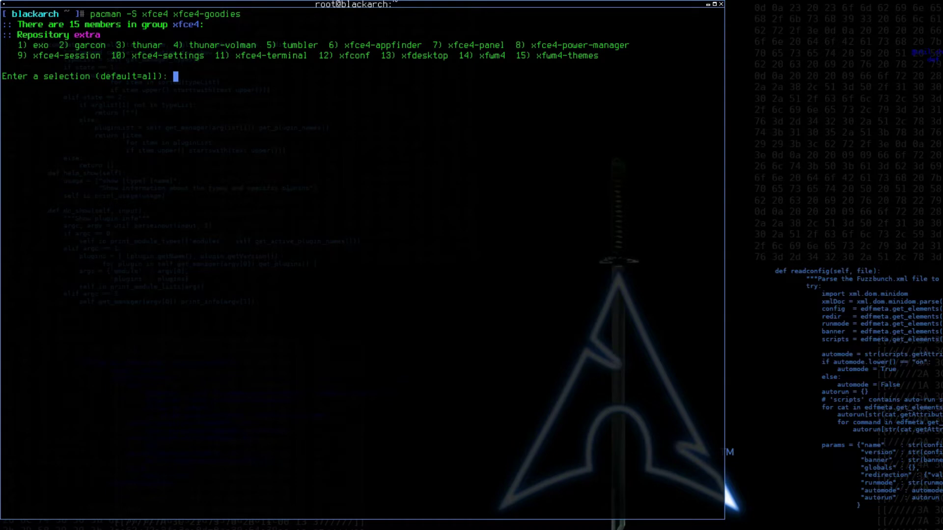
{"action": "key", "text": "Return"}
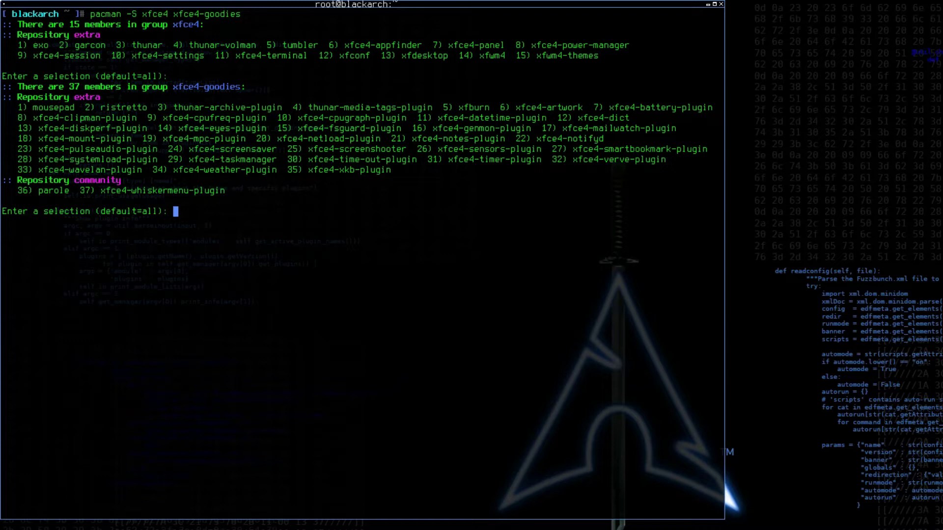
{"action": "key", "text": "Return"}
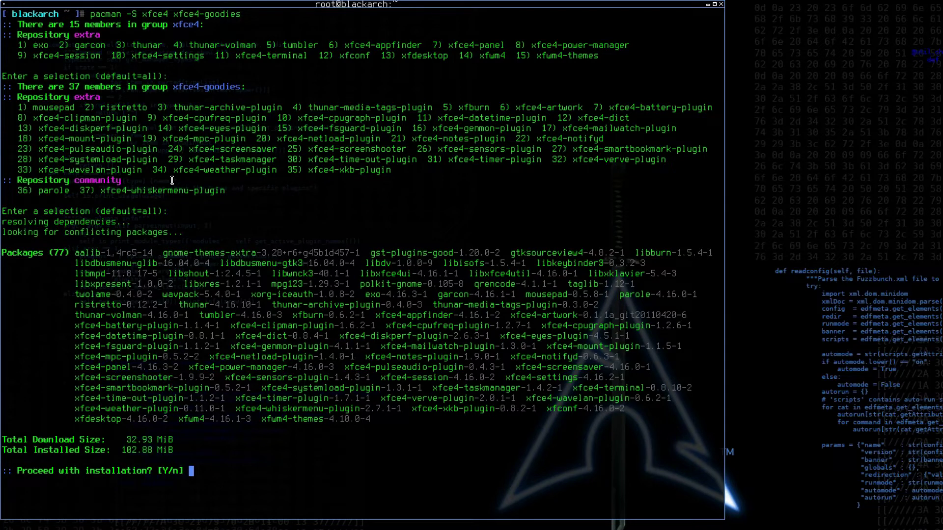
{"action": "type", "text": "Y"}
{"action": "key", "text": "Return"}
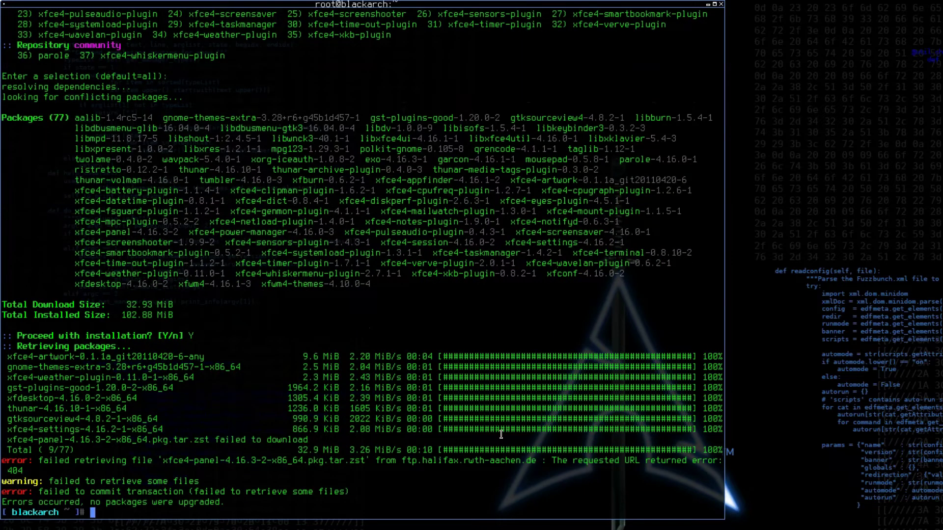
Upgrade the whole system with pacman -Syu, then clear the terminal.
{"action": "type", "text": "pacman -Syu"}
{"action": "key", "text": "Return"}
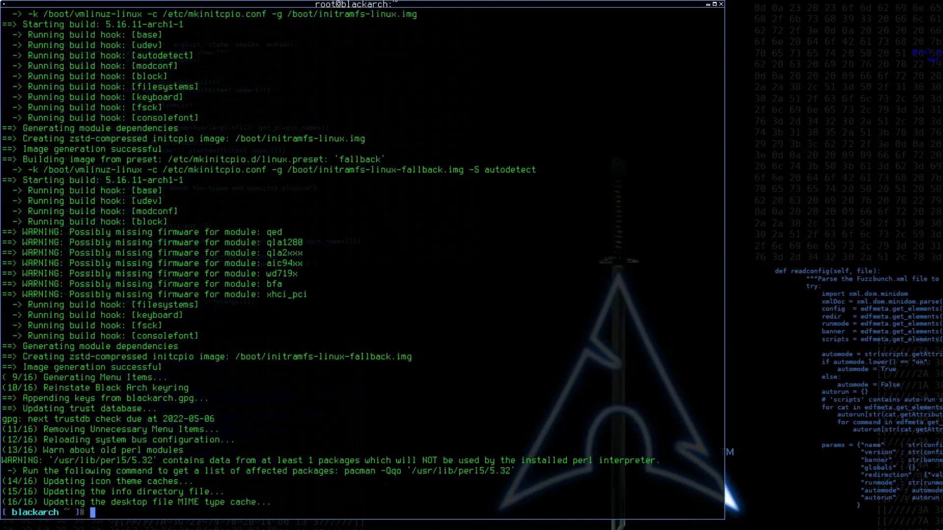
{"action": "type", "text": "clear"}
{"action": "key", "text": "Return"}
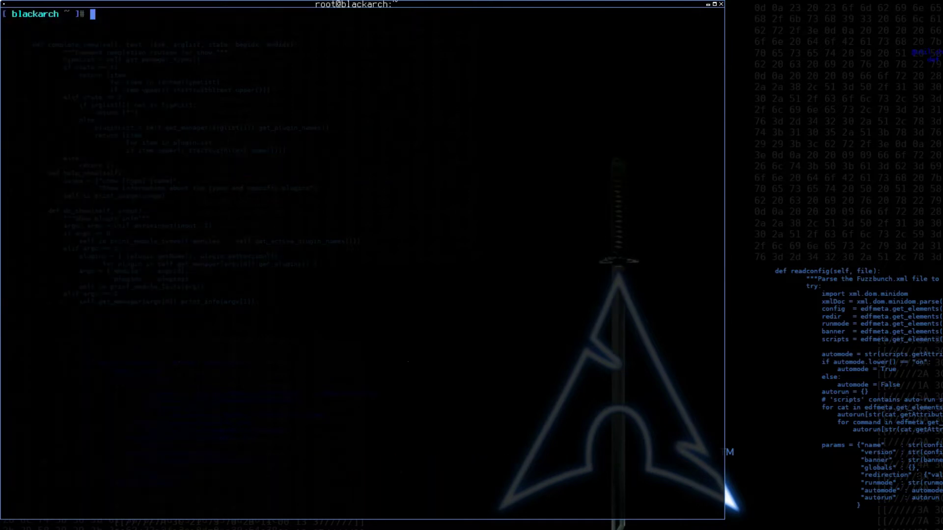
Rerun pacman -S xfce4 xfce4-goodies, confirm with Y to install 77 packages, then clear.
{"action": "type", "text": "p"}
{"action": "type", "text": "acman -S xfce4 xfce"}
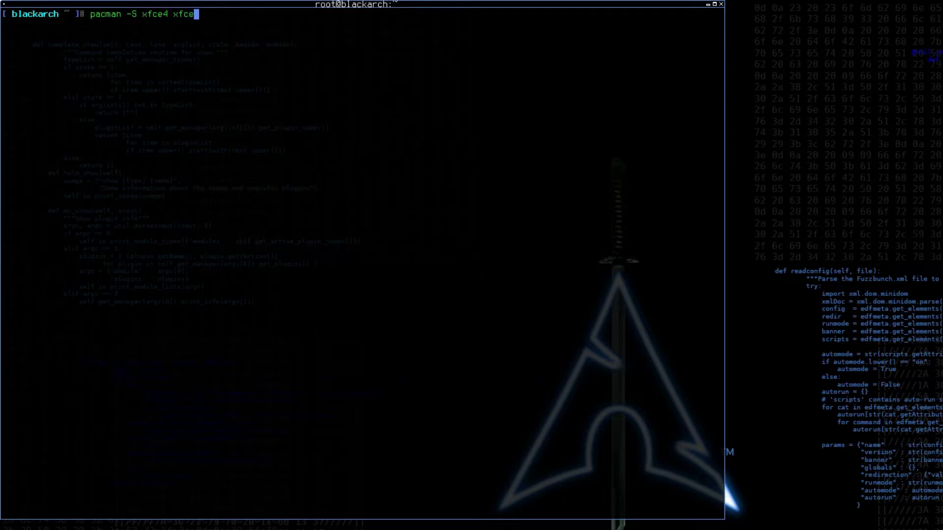
{"action": "type", "text": "4-goodies"}
{"action": "key", "text": "Return"}
{"action": "key", "text": "Return"}
{"action": "key", "text": "Return"}
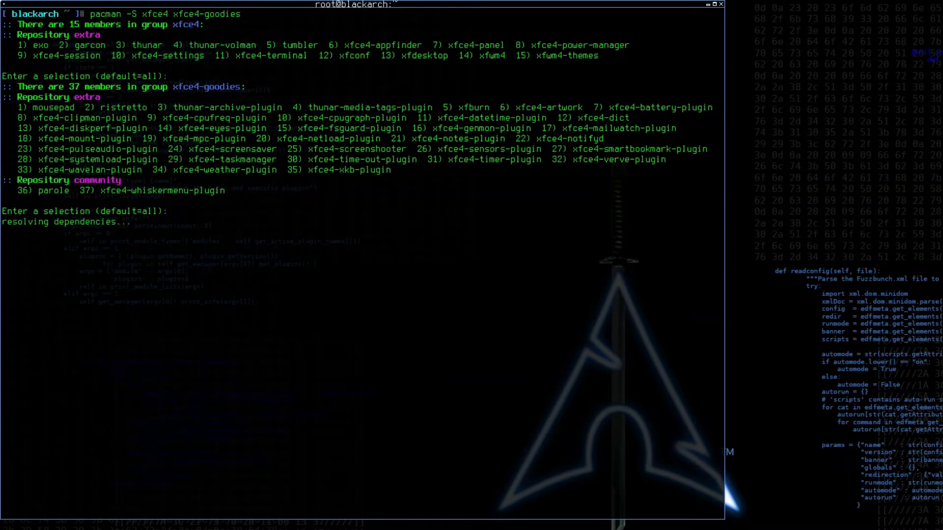
{"action": "type", "text": "Y"}
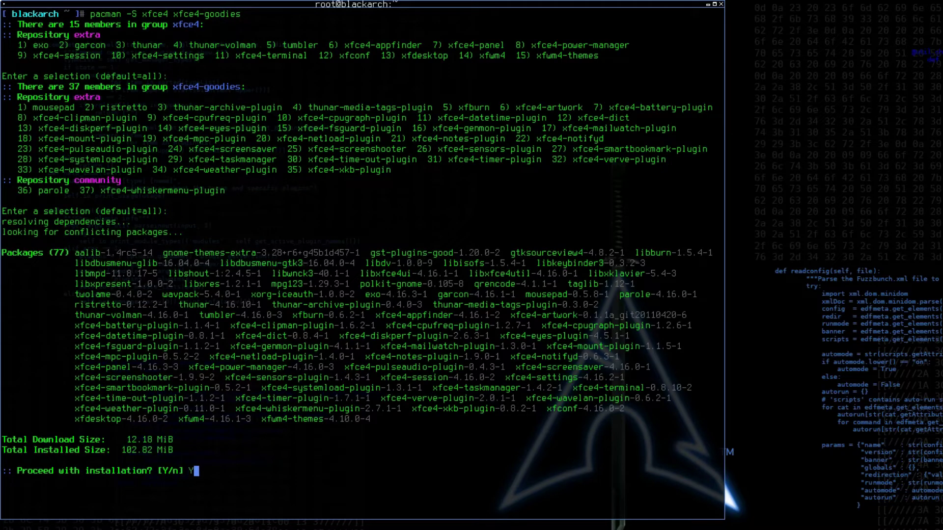
{"action": "key", "text": "Return"}
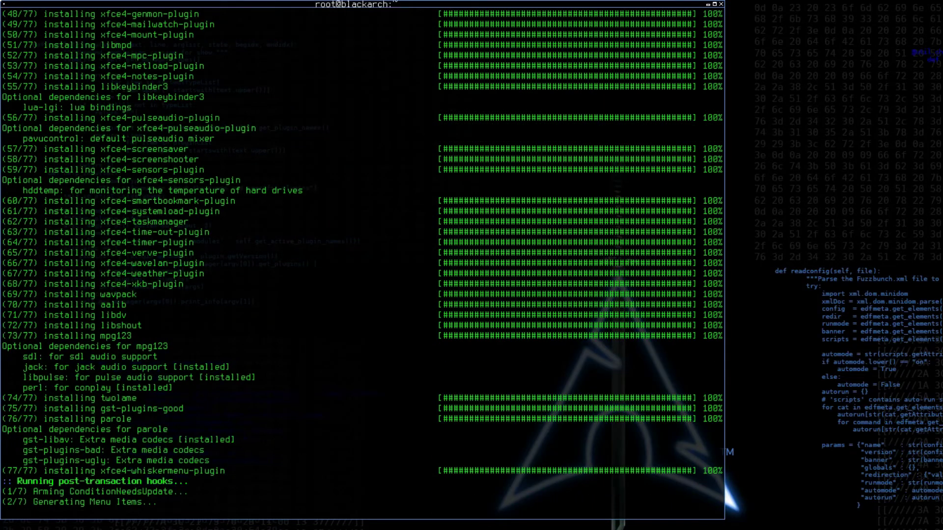
{"action": "type", "text": "clear"}
{"action": "key", "text": "Return"}
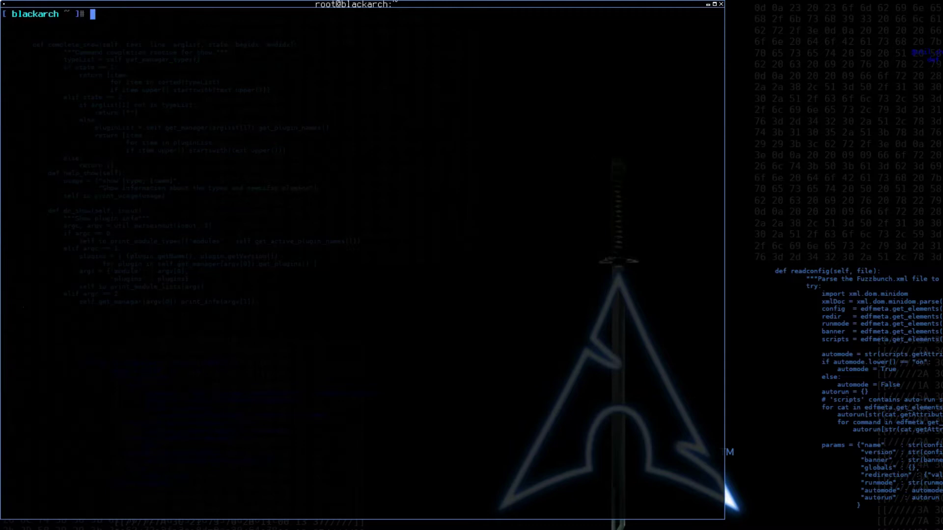
Attempt startxfce4, which fails, then exit Fluxbox through its root menu.
{"action": "type", "text": "startxfce4"}
{"action": "key", "text": "Return"}
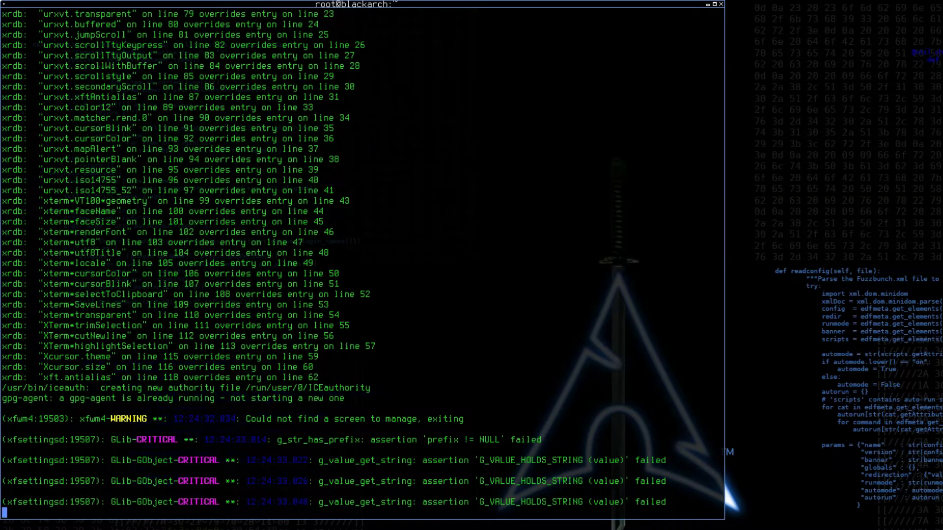
{"action": "right_click", "coordinate": [819, 222]}
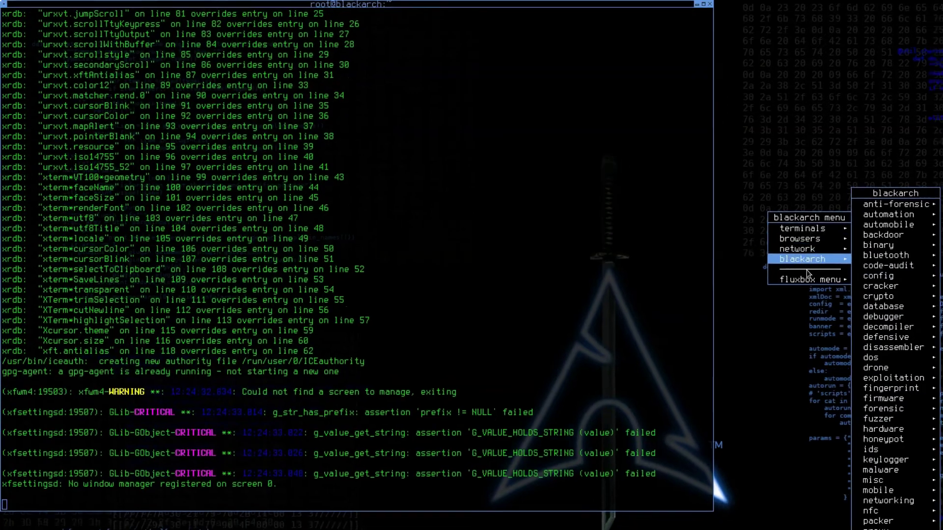
{"action": "mouse_move", "coordinate": [817, 284]}
{"action": "left_click", "coordinate": [716, 313]}
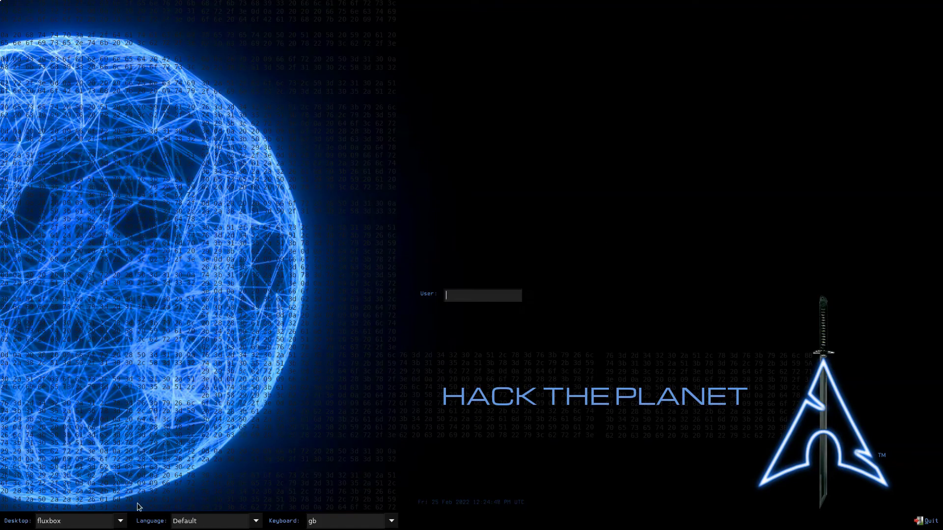
Select Xfce Session in LXDM and log in as root with its password.
{"action": "left_click", "coordinate": [121, 522]}
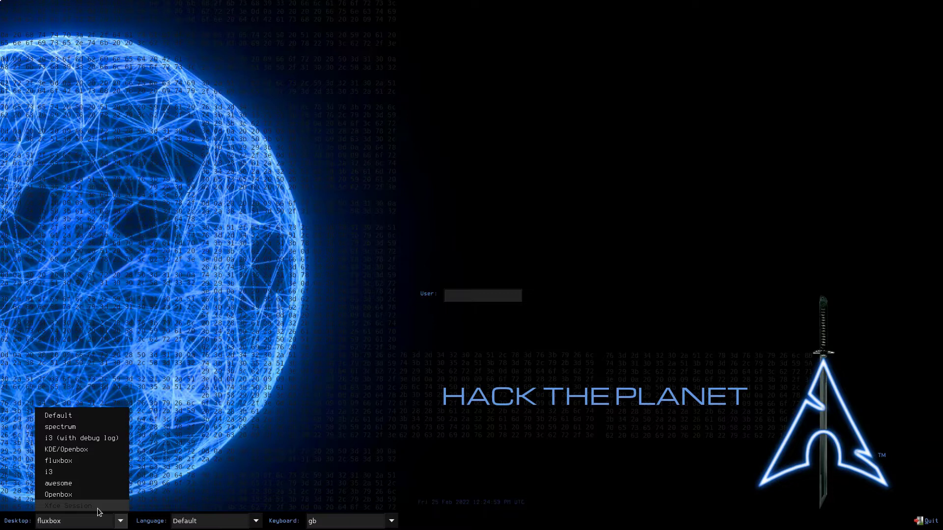
{"action": "left_click", "coordinate": [97, 506]}
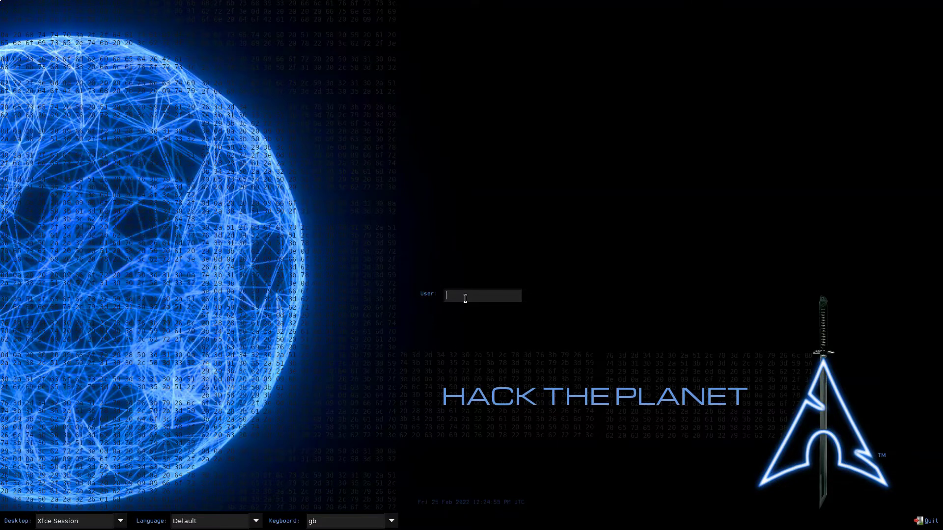
{"action": "type", "text": "root"}
{"action": "key", "text": "Return"}
{"action": "type", "text": "•••••••••"}
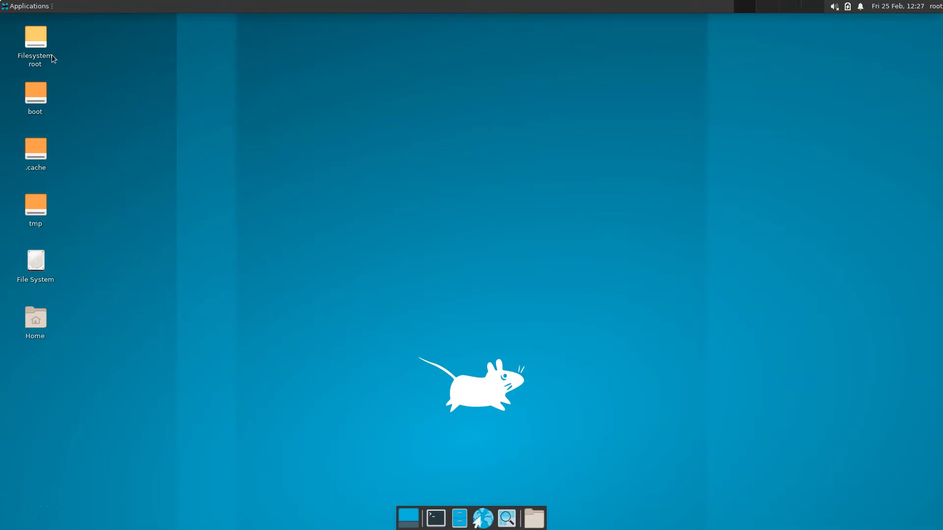
Set /root/Downloads/wp2618244-blackarch-wallpaper.jpg as the wallpaper and minimize Thunar.
{"action": "double_click", "coordinate": [37, 44]}
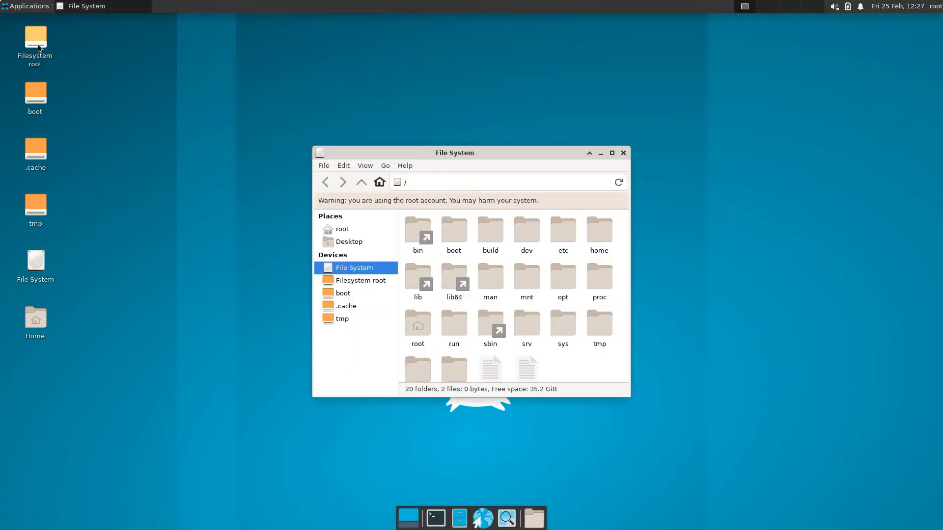
{"action": "left_click", "coordinate": [344, 230]}
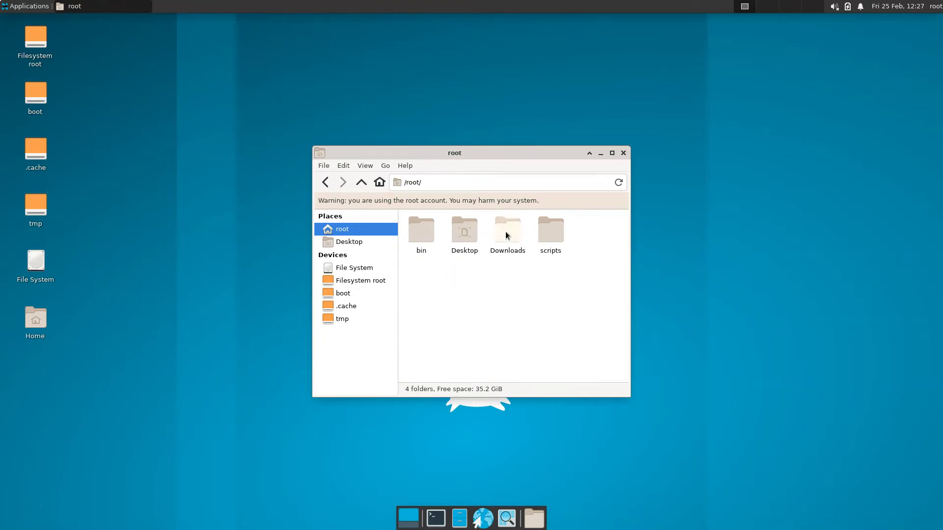
{"action": "double_click", "coordinate": [505, 232]}
{"action": "left_click", "coordinate": [426, 234]}
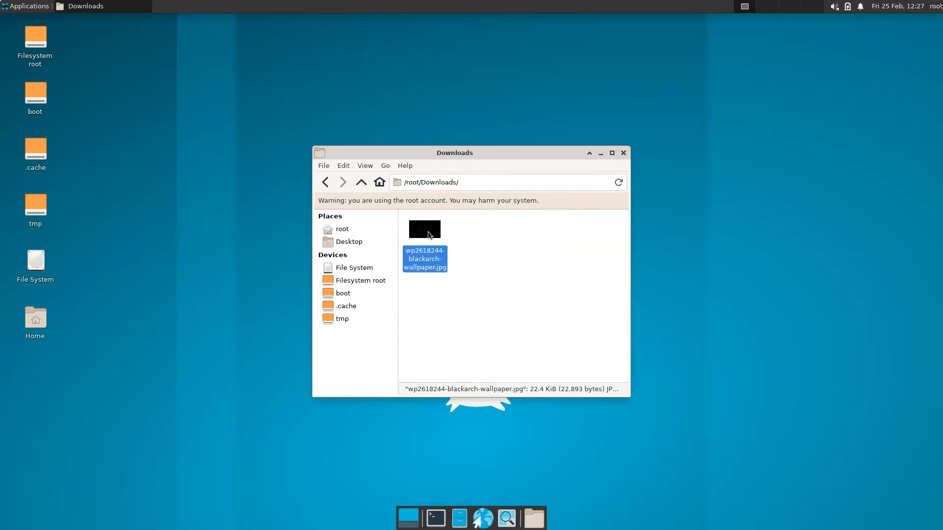
{"action": "right_click", "coordinate": [428, 231]}
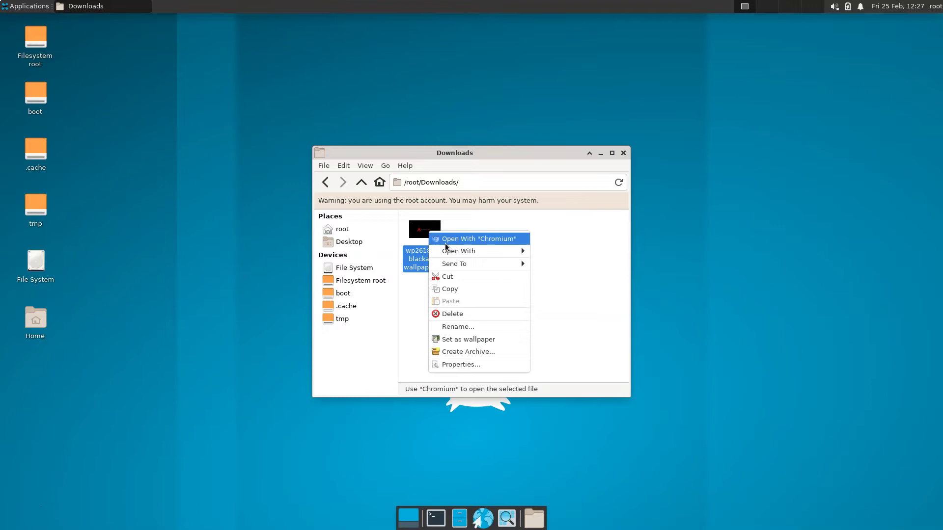
{"action": "left_click", "coordinate": [448, 340]}
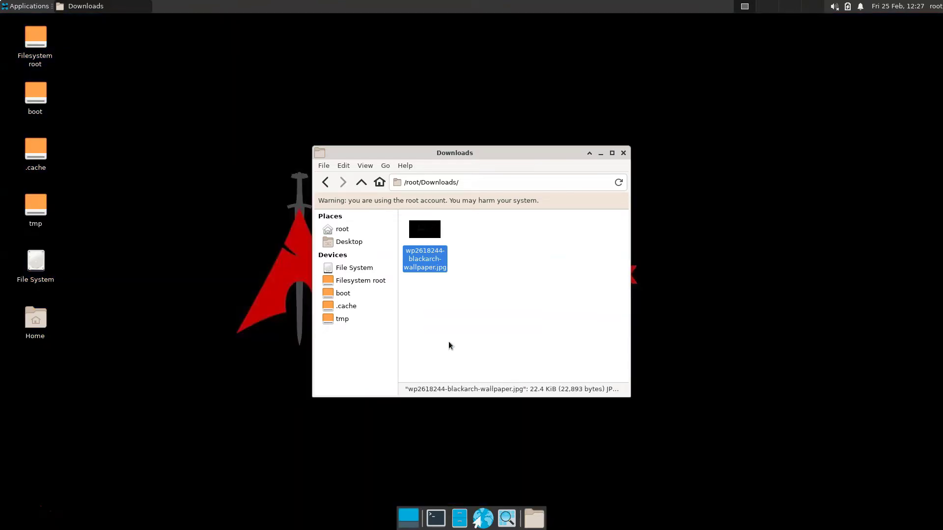
{"action": "left_click", "coordinate": [601, 154]}
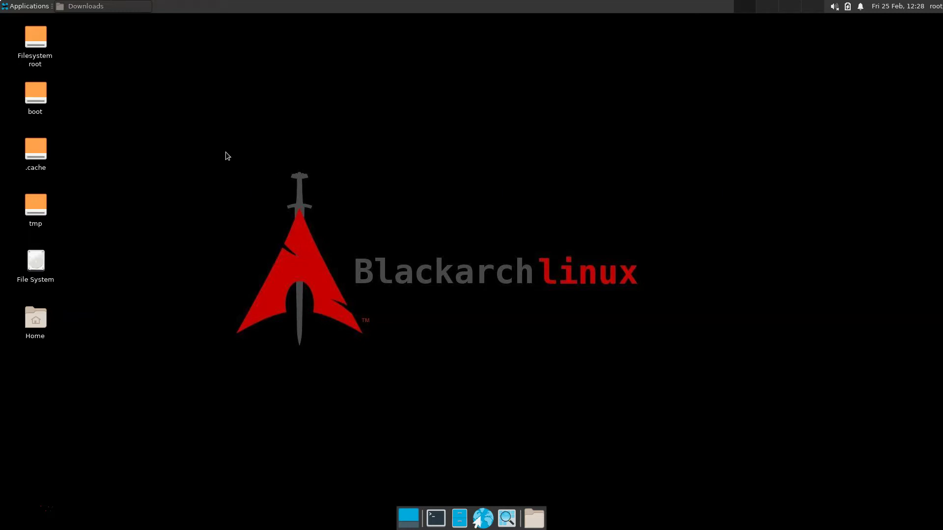
Browse the Applications menu's BlackArch and Accessories categories, closing the menu afterwards.
{"action": "left_click", "coordinate": [20, 8]}
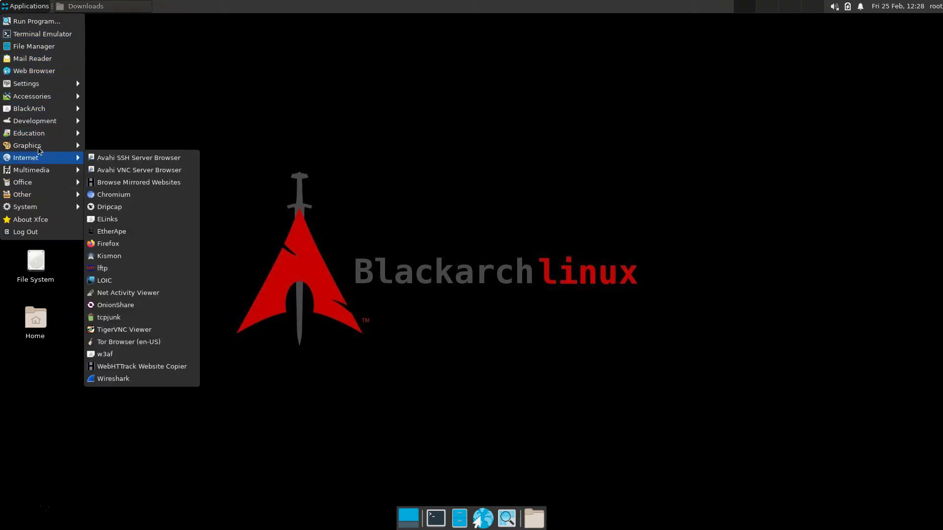
{"action": "mouse_move", "coordinate": [39, 147]}
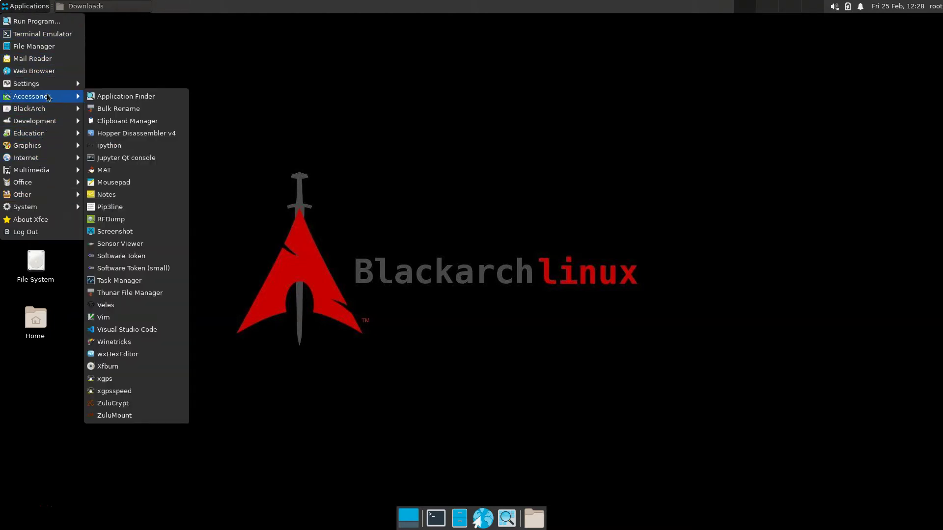
{"action": "mouse_move", "coordinate": [32, 110]}
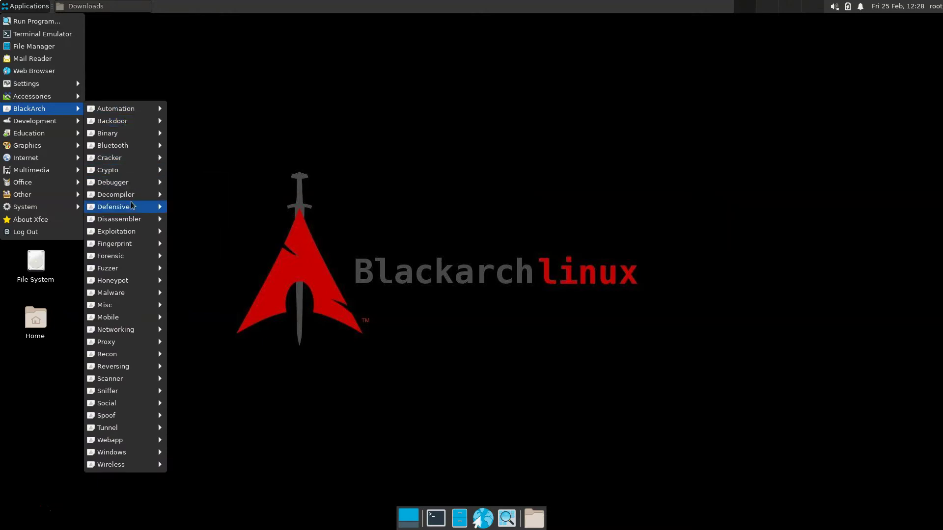
{"action": "mouse_move", "coordinate": [131, 222]}
{"action": "left_click", "coordinate": [504, 277]}
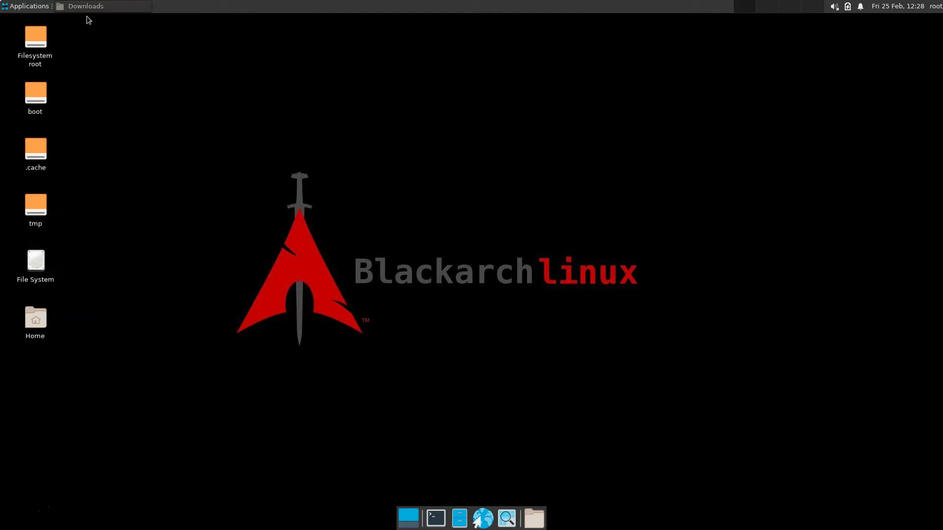
{"action": "left_click", "coordinate": [26, 6]}
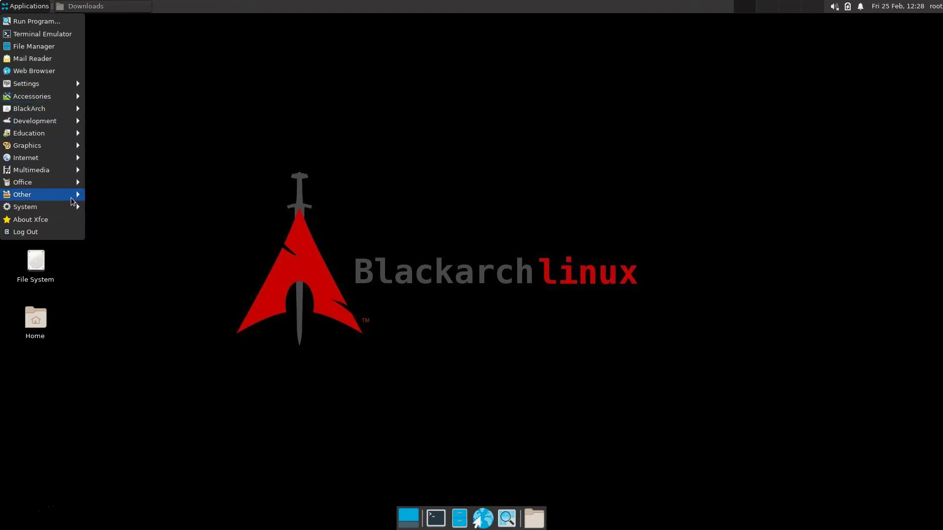
{"action": "mouse_move", "coordinate": [49, 132]}
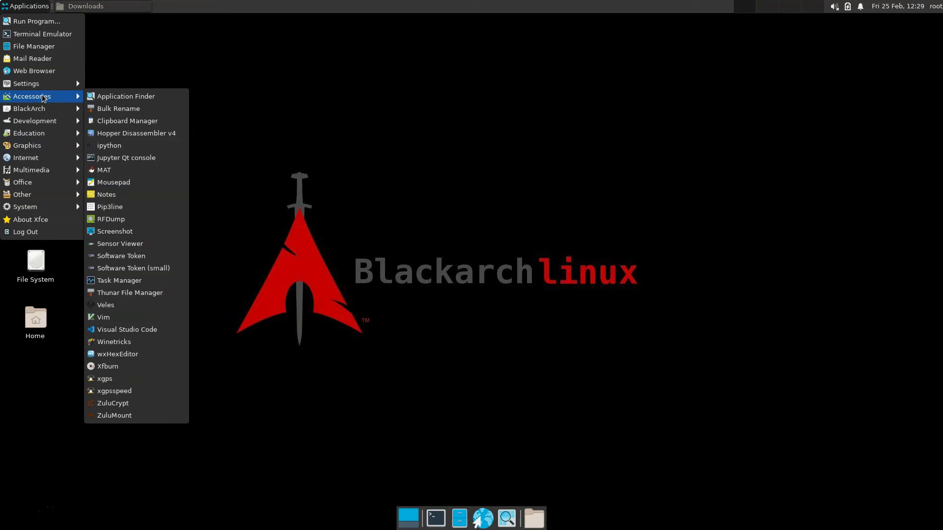
{"action": "mouse_move", "coordinate": [48, 110]}
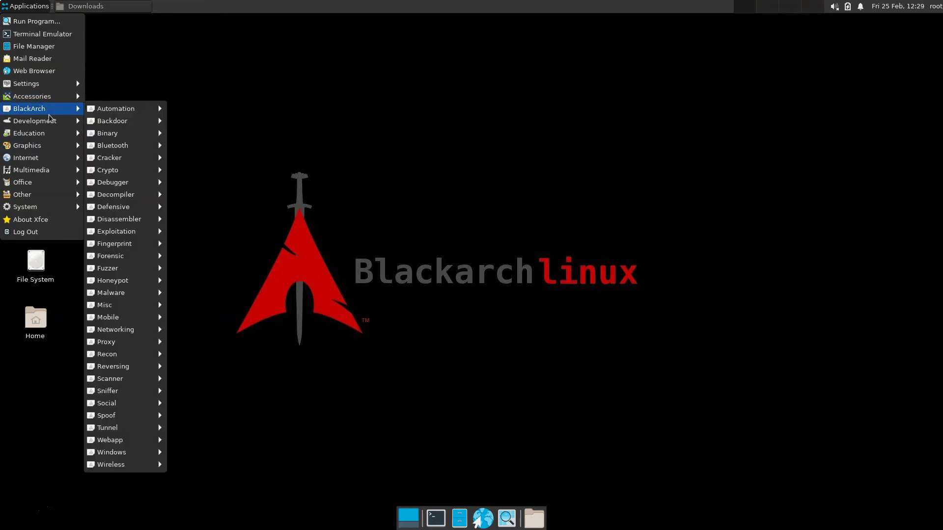
{"action": "left_click", "coordinate": [517, 160]}
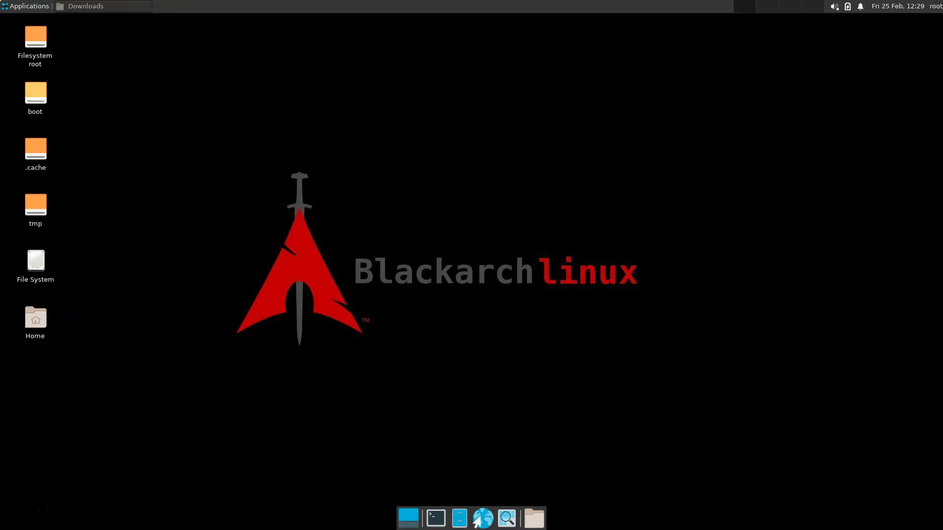
{"action": "left_click", "coordinate": [28, 6]}
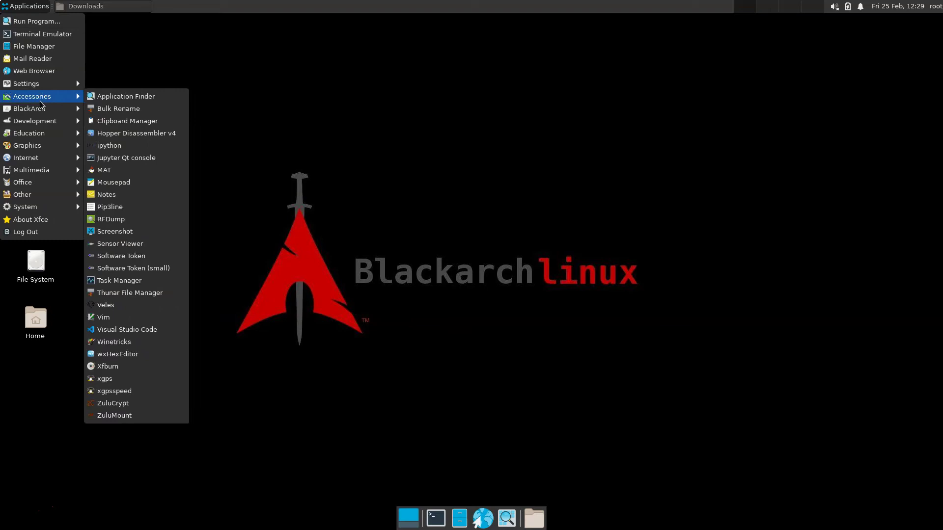
{"action": "left_click", "coordinate": [318, 110]}
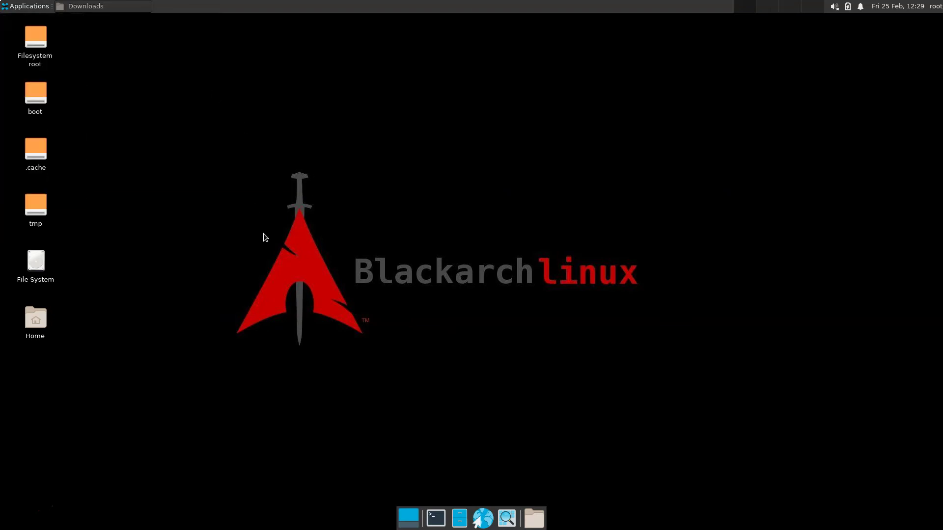
Open a terminal from the desktop and try pacman -S pycharm, which fails.
{"action": "right_click", "coordinate": [187, 90]}
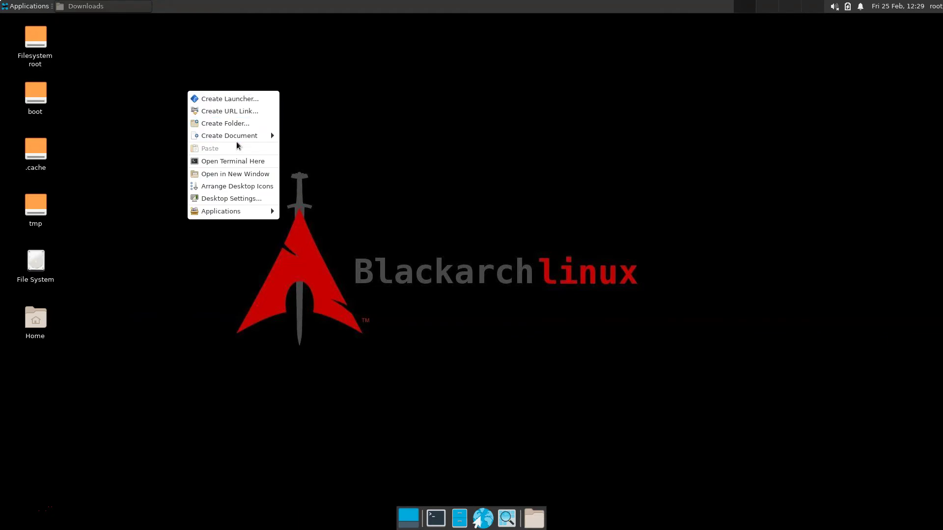
{"action": "left_click", "coordinate": [236, 166]}
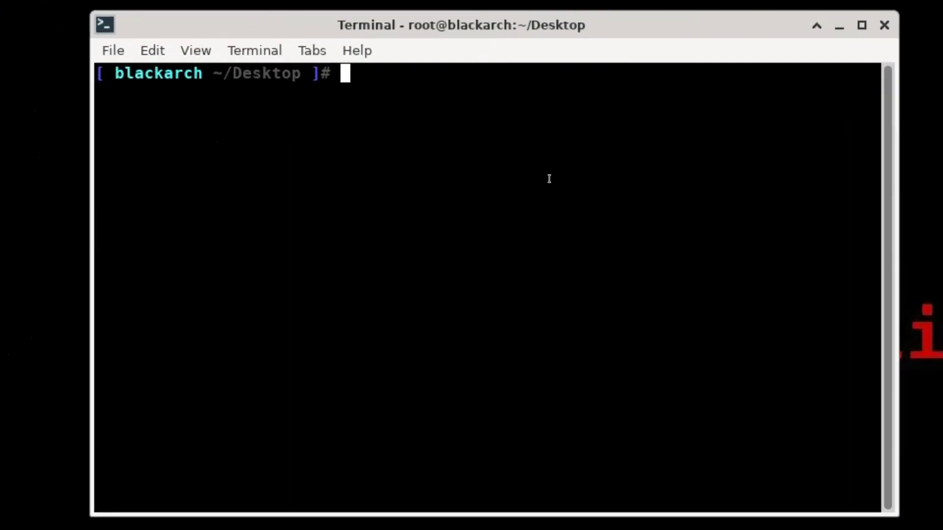
{"action": "type", "text": "pacman "}
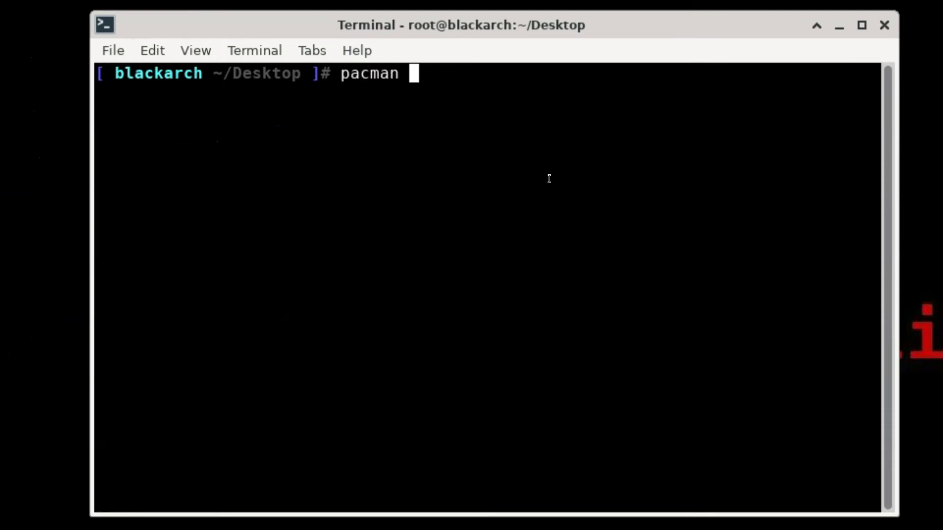
{"action": "type", "text": "-S pycharm"}
{"action": "key", "text": "Return"}
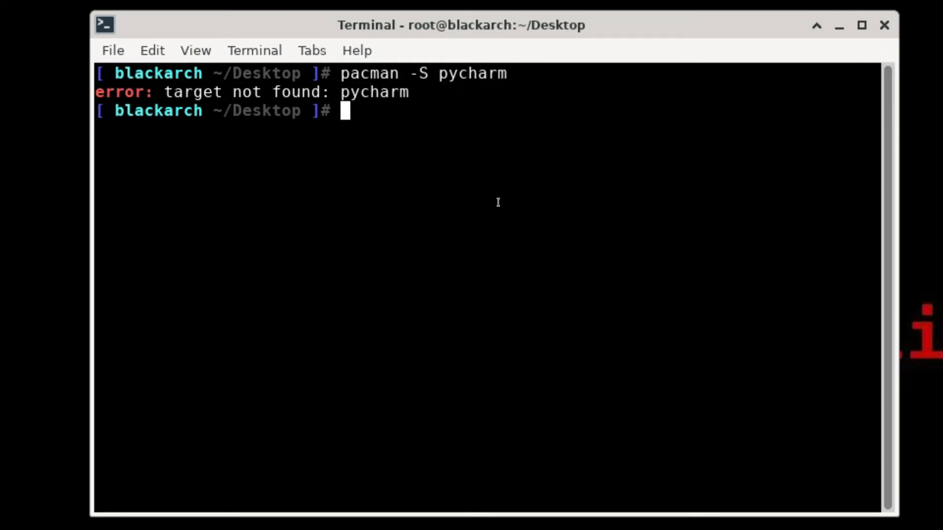
Search with pacman -Ss pycharm, then type pacman -S pycharm-community-edition.
{"action": "type", "text": "pacman -S"}
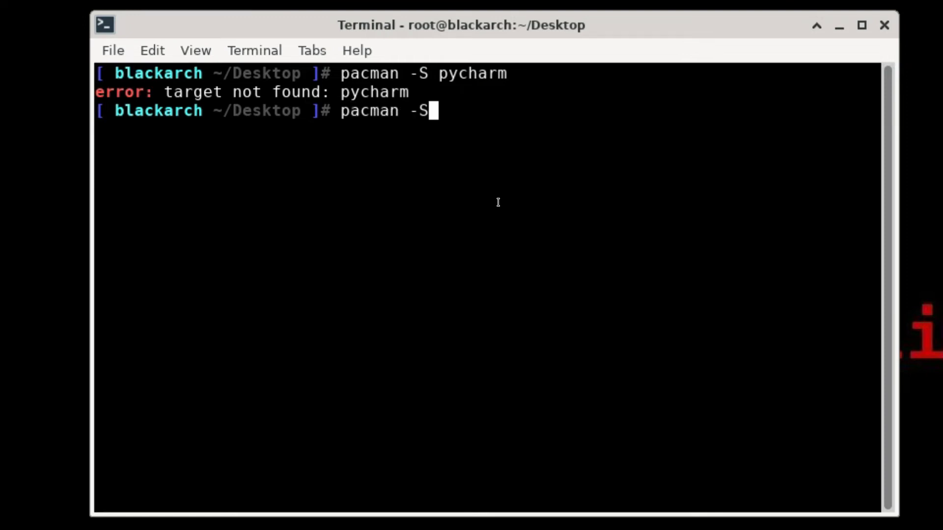
{"action": "type", "text": "s pycharm"}
{"action": "key", "text": "Return"}
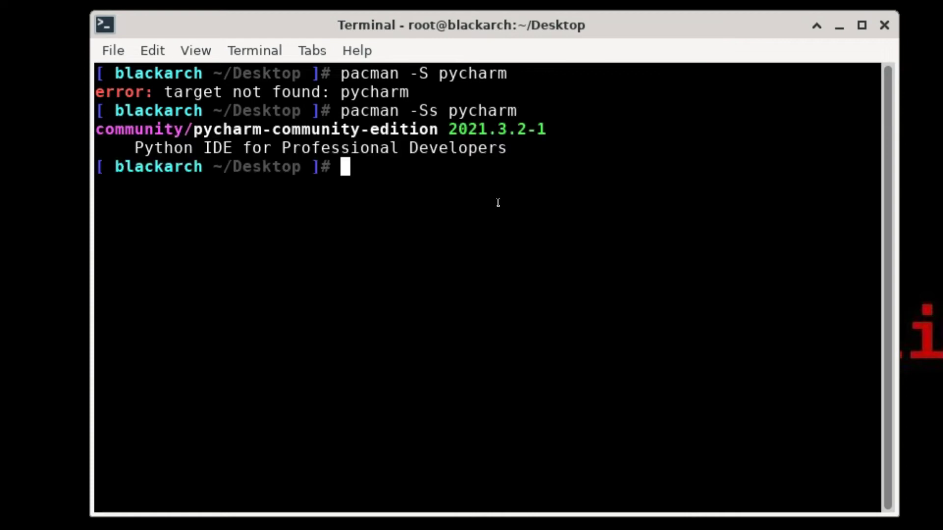
{"action": "type", "text": "pacm"}
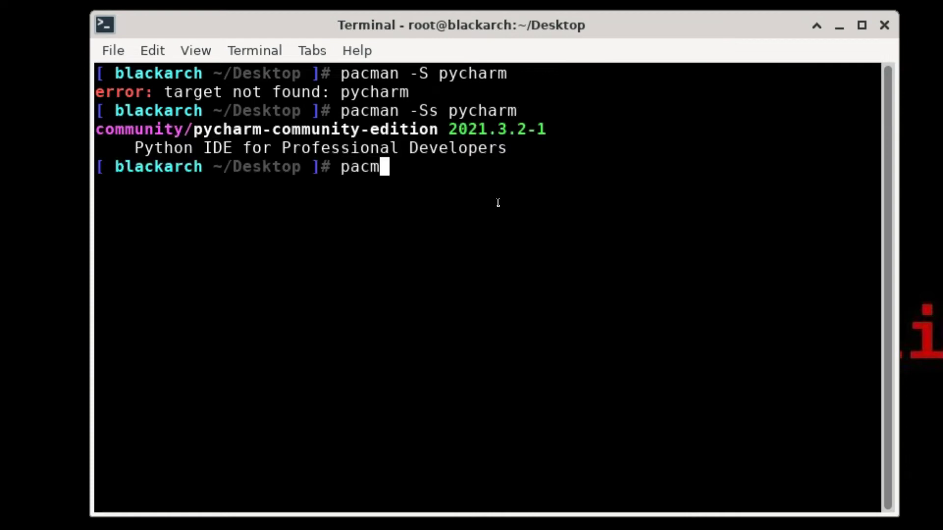
{"action": "type", "text": "an -S co"}
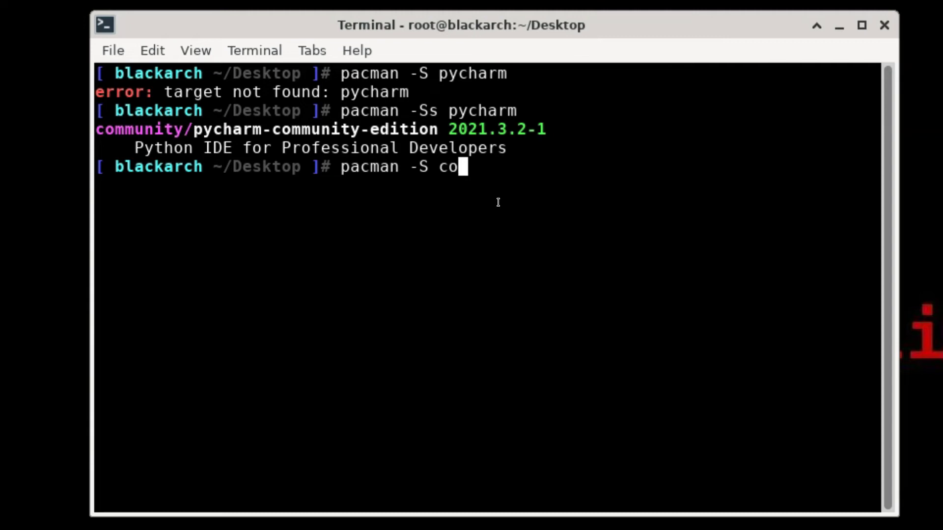
{"action": "key", "text": "BackSpace"}
{"action": "key", "text": "BackSpace"}
{"action": "type", "text": "pycharm-communit"}
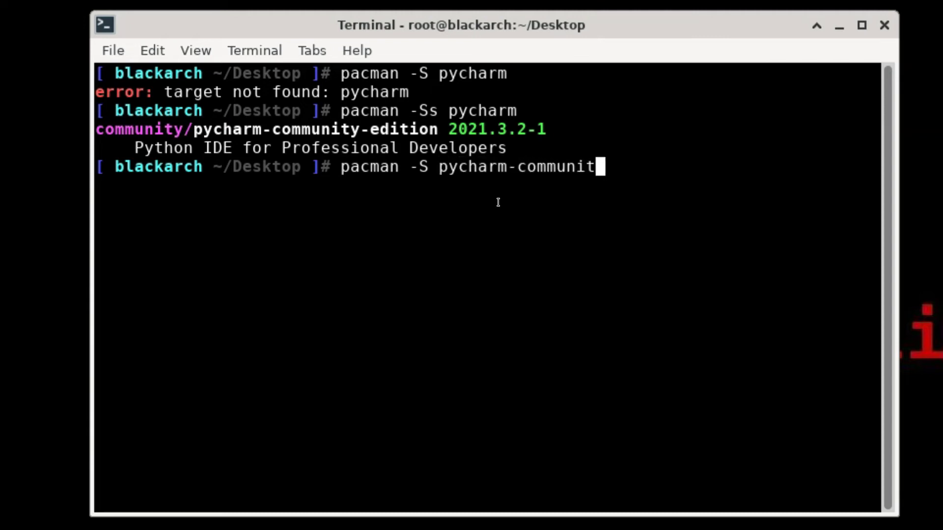
{"action": "type", "text": "y-edition"}
Confirm with Y to install pycharm-community-edition and java11-openjfx, then open the Applications menu.
{"action": "key", "text": "Return"}
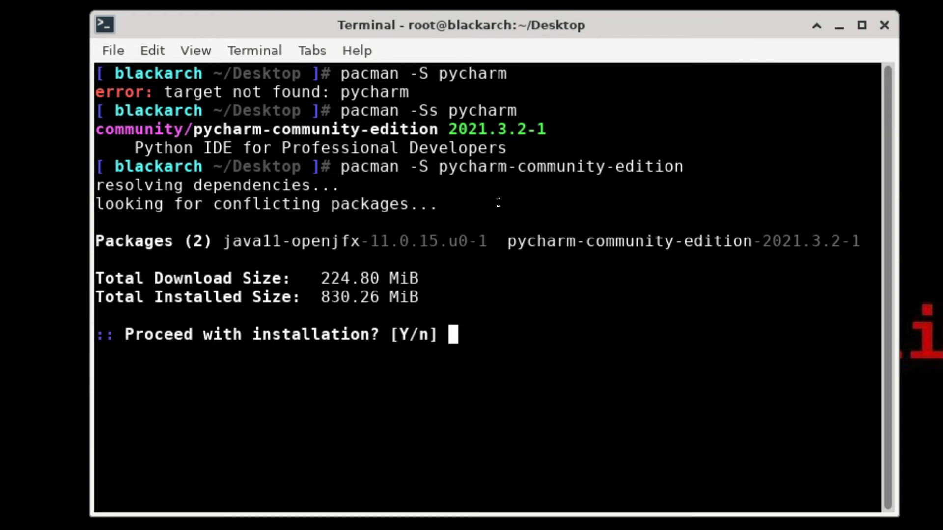
{"action": "type", "text": "Y"}
{"action": "key", "text": "Return"}
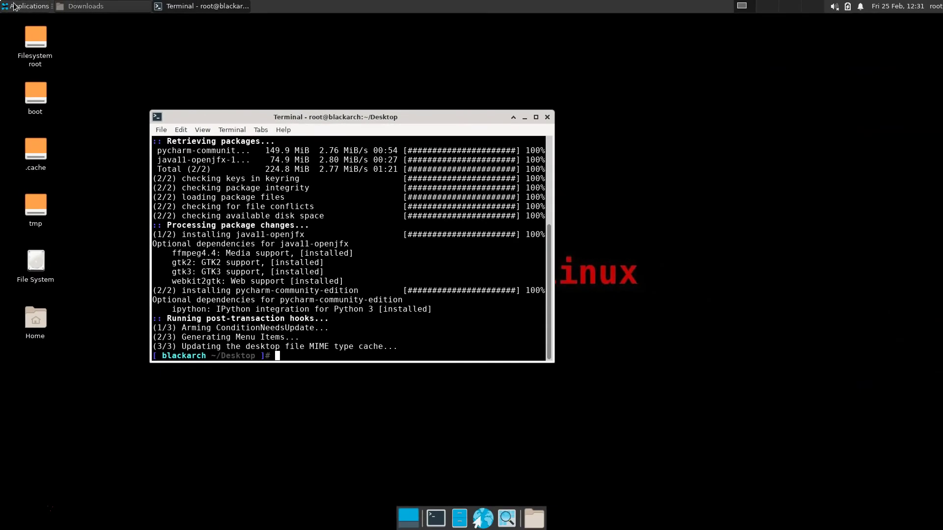
{"action": "left_click", "coordinate": [14, 5]}
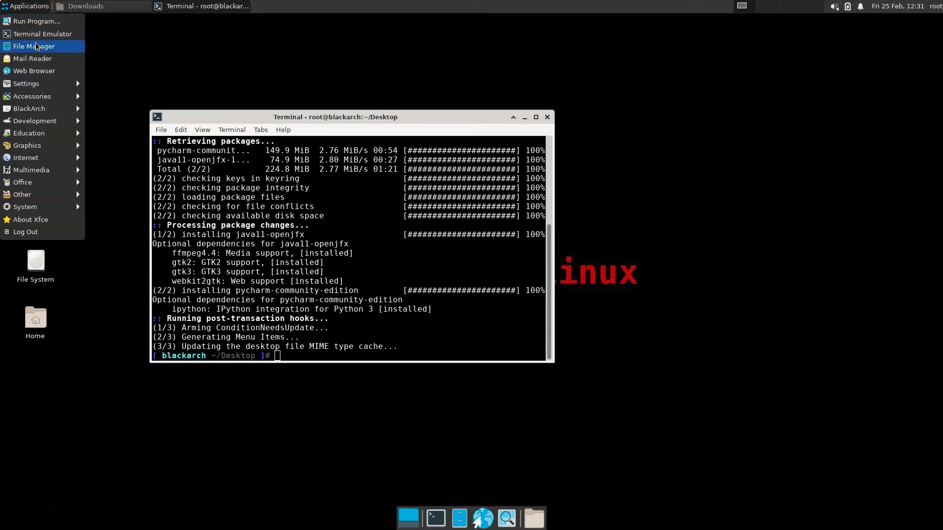
Find PyCharm under Applications > Development, then launch the PyCharm desktop icon, raising the untrusted-launcher warning.
{"action": "mouse_move", "coordinate": [44, 121]}
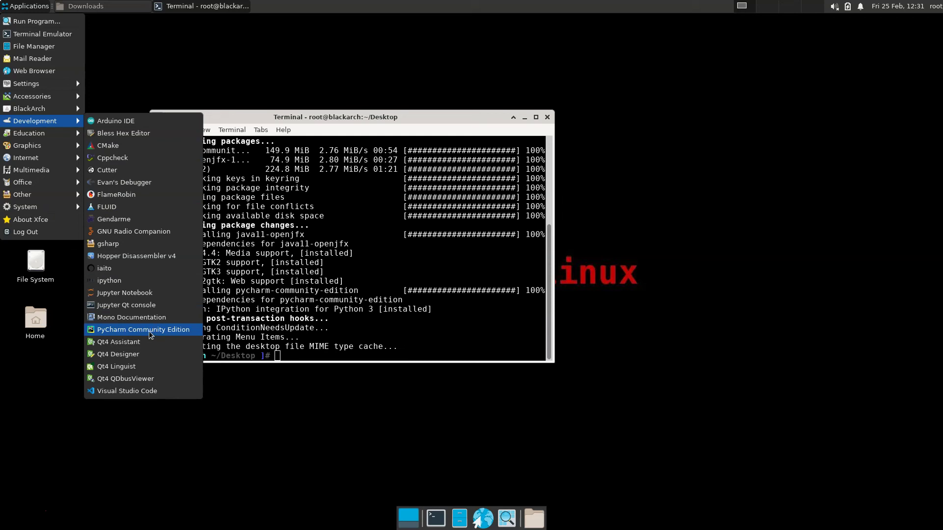
{"action": "left_click", "coordinate": [656, 304]}
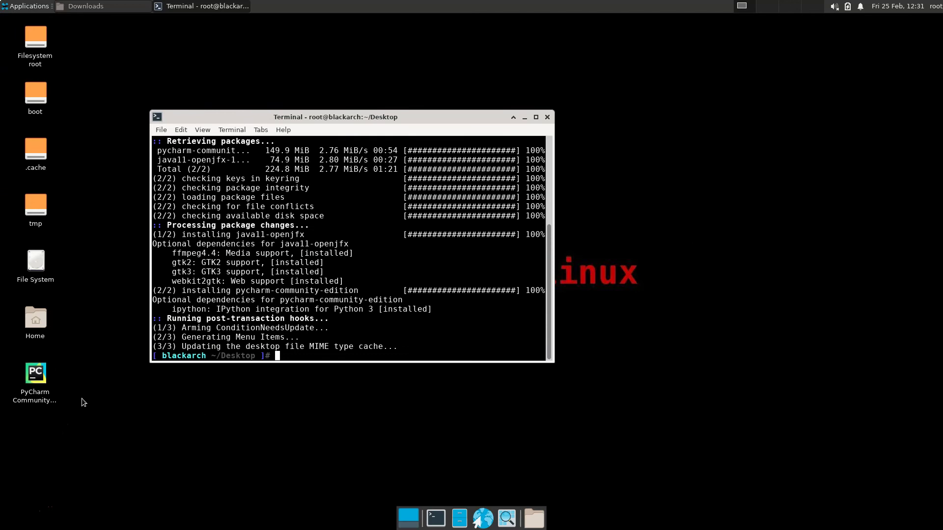
{"action": "double_click", "coordinate": [39, 376]}
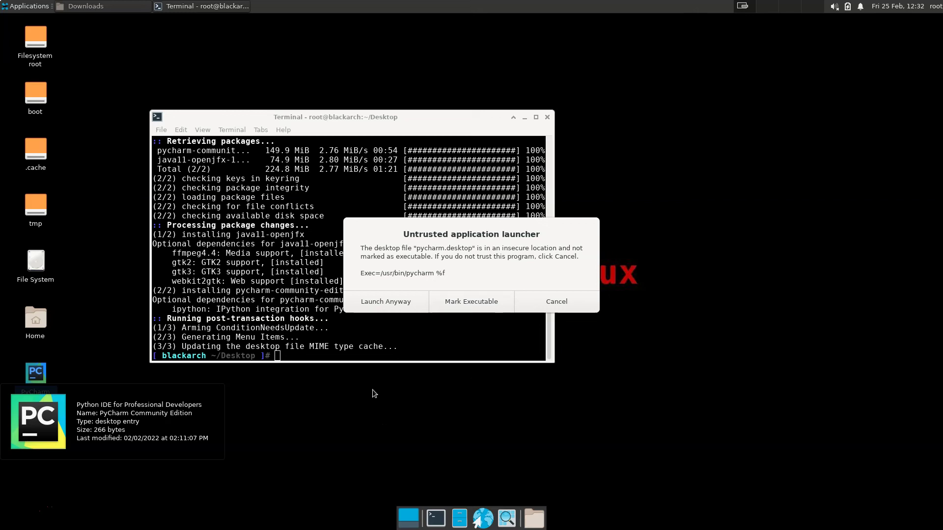
Mark the launcher executable, accept the PyCharm user agreement, and choose Don't Send for data sharing.
{"action": "left_click", "coordinate": [458, 301]}
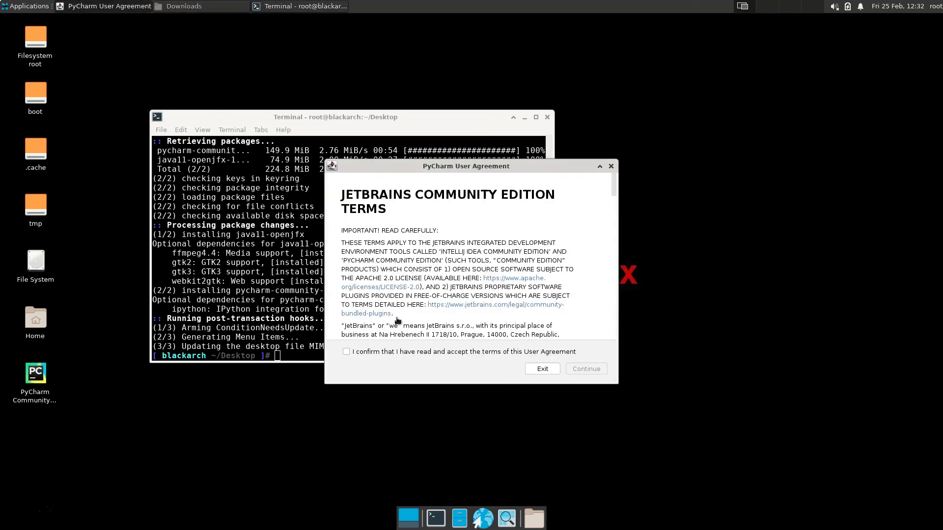
{"action": "left_click", "coordinate": [345, 352]}
{"action": "scroll", "coordinate": [480, 278], "scroll_direction": "down", "scroll_amount": 5}
{"action": "scroll", "coordinate": [480, 278], "scroll_direction": "down", "scroll_amount": 10}
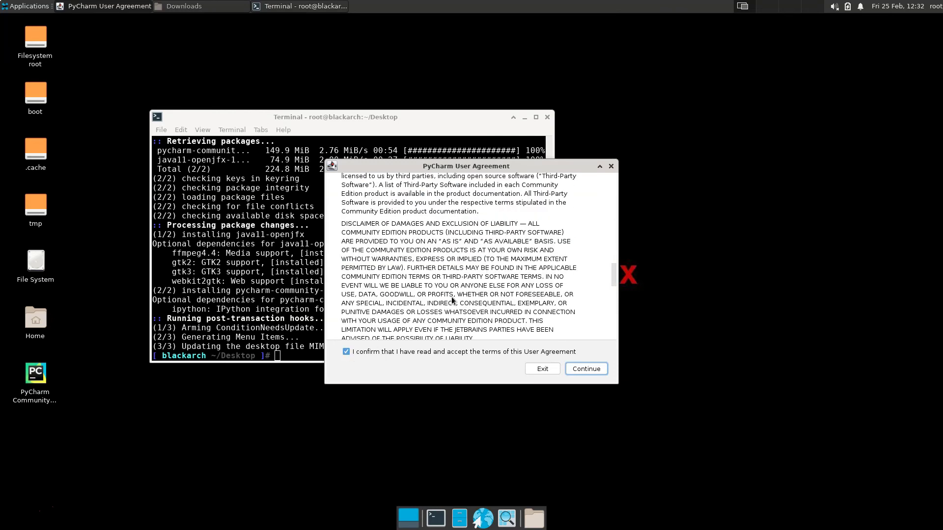
{"action": "left_click", "coordinate": [584, 369]}
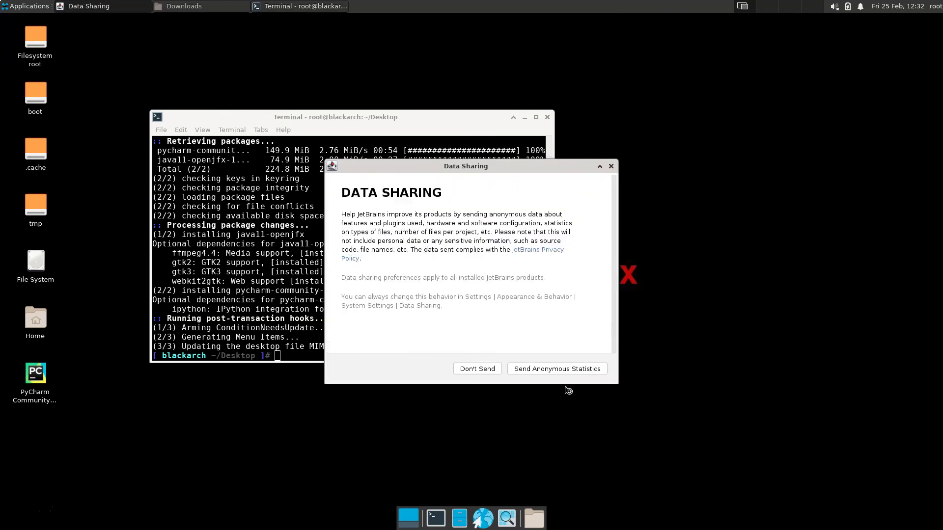
{"action": "left_click", "coordinate": [475, 369]}
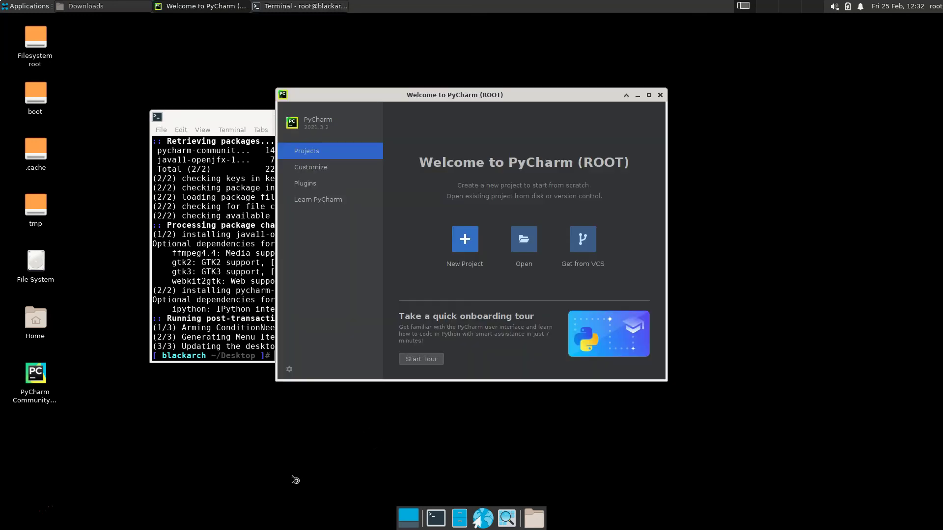
Close the Welcome window and relaunch PyCharm with the 'pycharm' terminal command.
{"action": "left_click", "coordinate": [659, 95]}
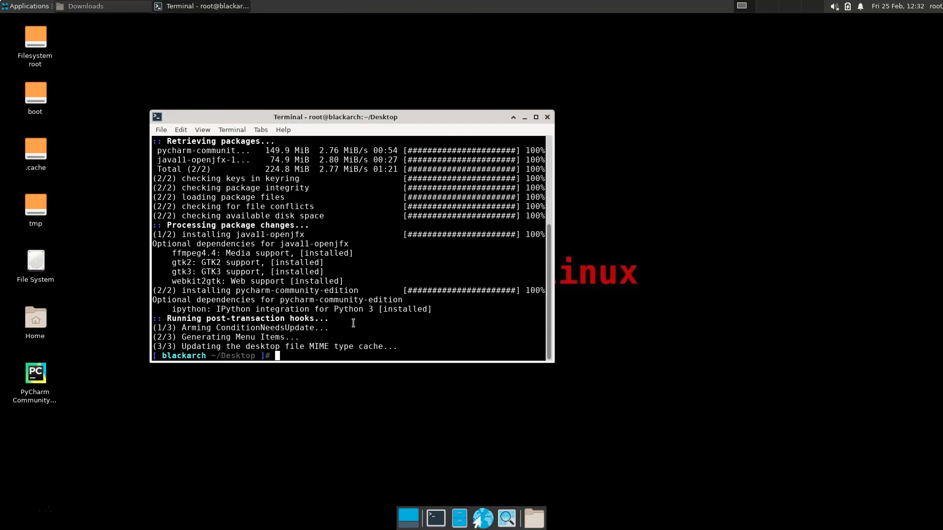
{"action": "type", "text": "pycharm"}
{"action": "key", "text": "Return"}
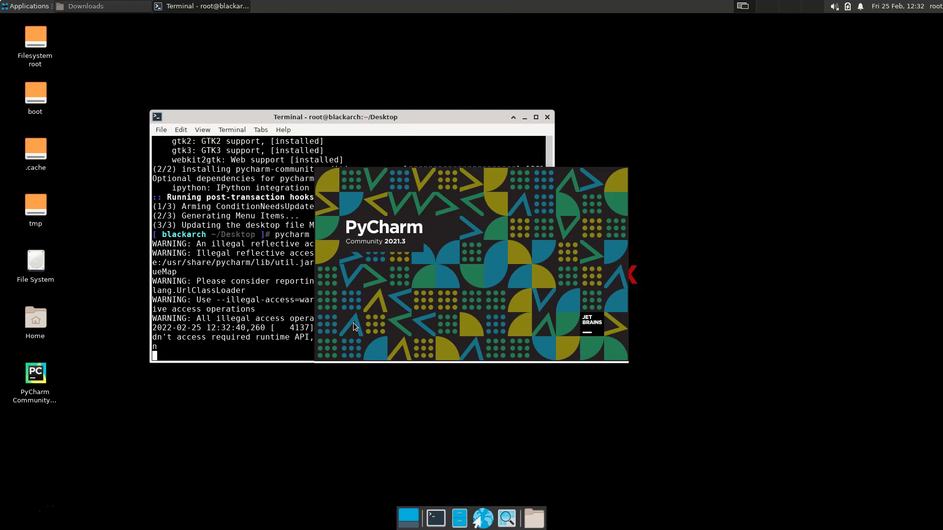
Move the terminal and PyCharm windows apart, then close the terminal and confirm Close Window.
{"action": "left_click_drag", "start_coordinate": [428, 118], "coordinate": [313, 38]}
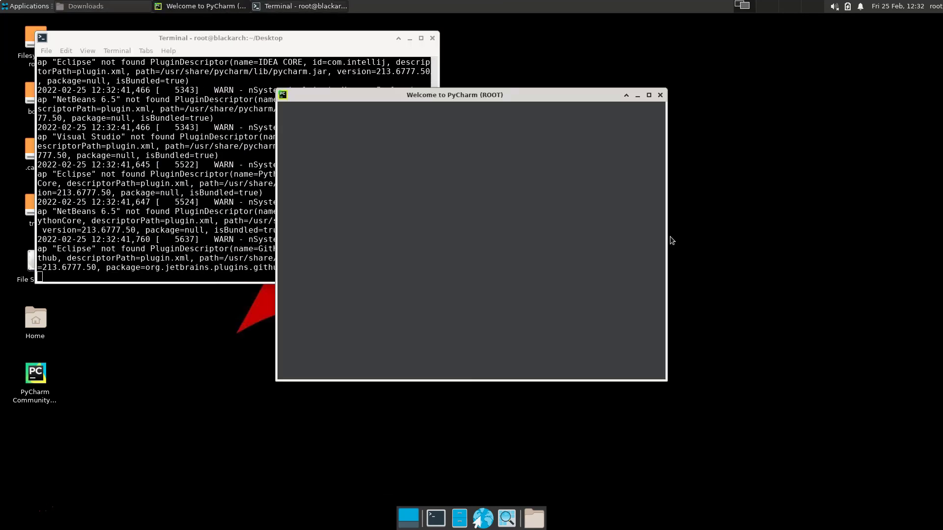
{"action": "left_click", "coordinate": [214, 164]}
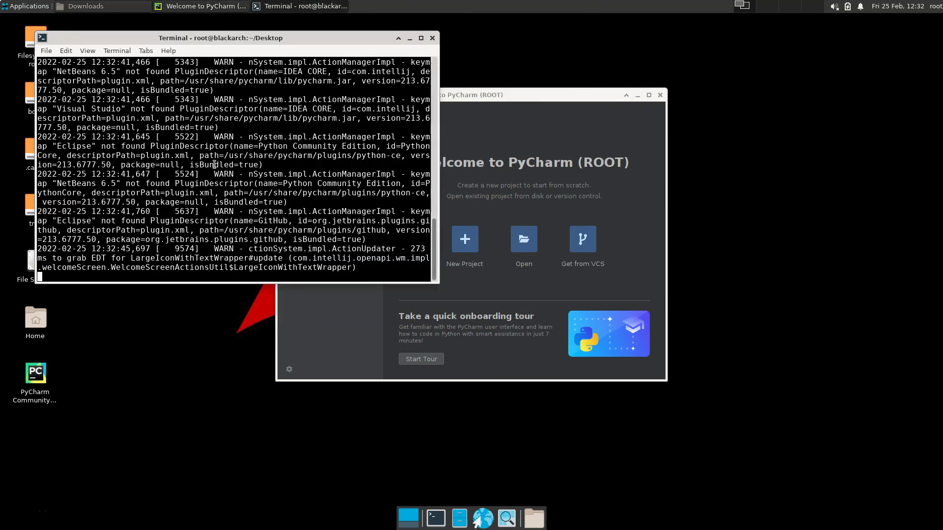
{"action": "left_click_drag", "start_coordinate": [540, 92], "coordinate": [732, 150]}
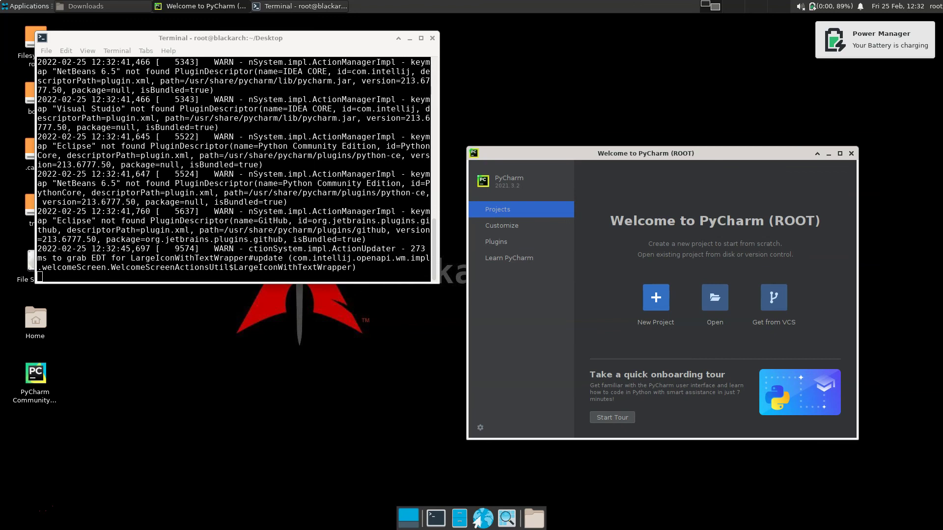
{"action": "left_click", "coordinate": [432, 38]}
{"action": "left_click", "coordinate": [255, 209]}
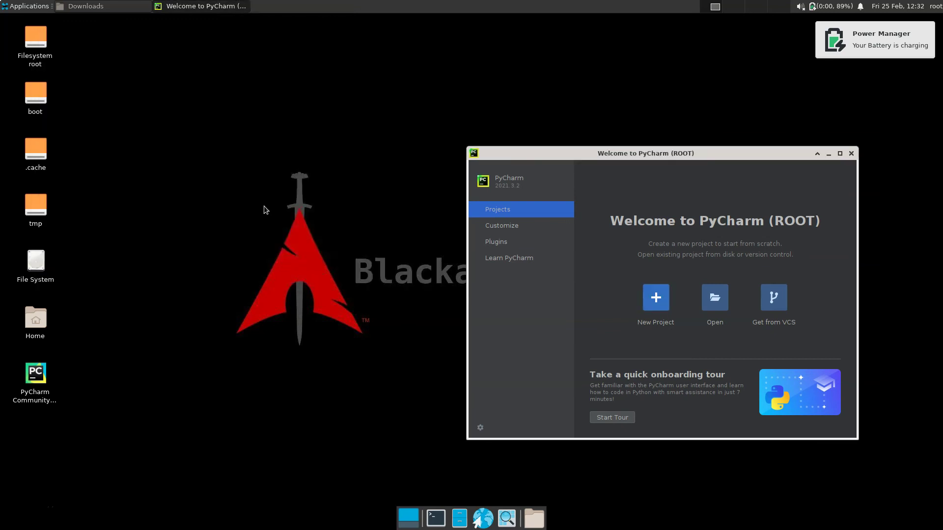
Open the Applications menu, then dismiss it by clicking on the empty desktop.
{"action": "left_click", "coordinate": [30, 7]}
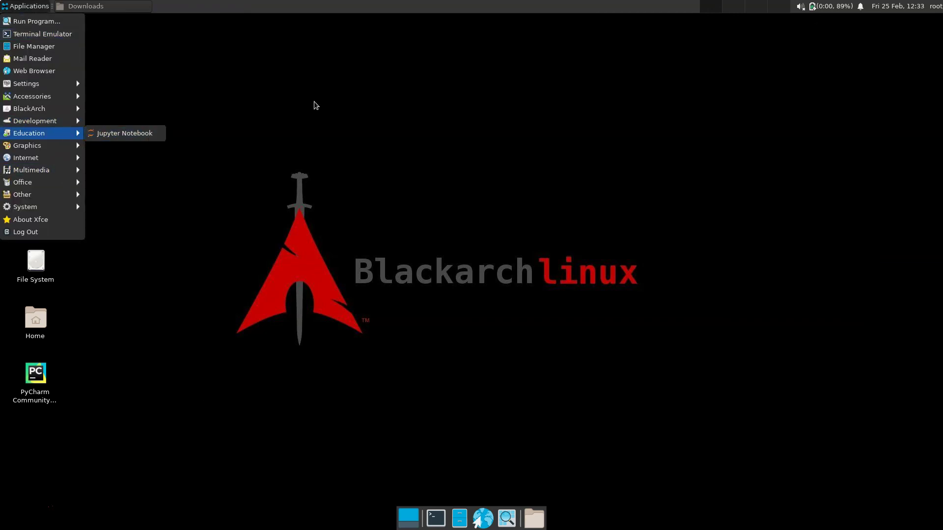
{"action": "left_click", "coordinate": [372, 96]}
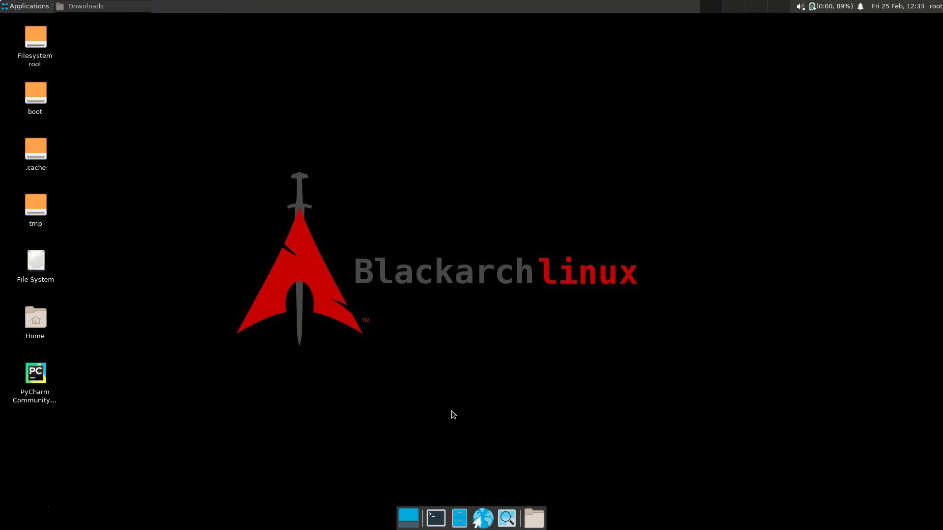